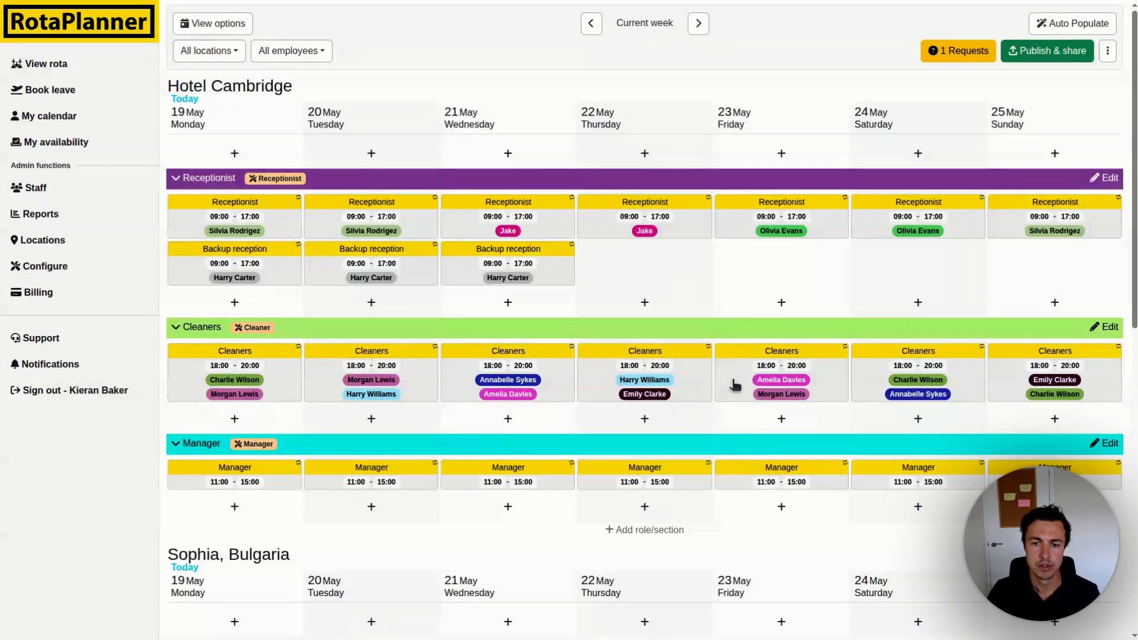
Inspect the details of Thursday's Cleaners and Receptionist shifts at Hotel Cambridge, closing each without changes.
click(697, 383)
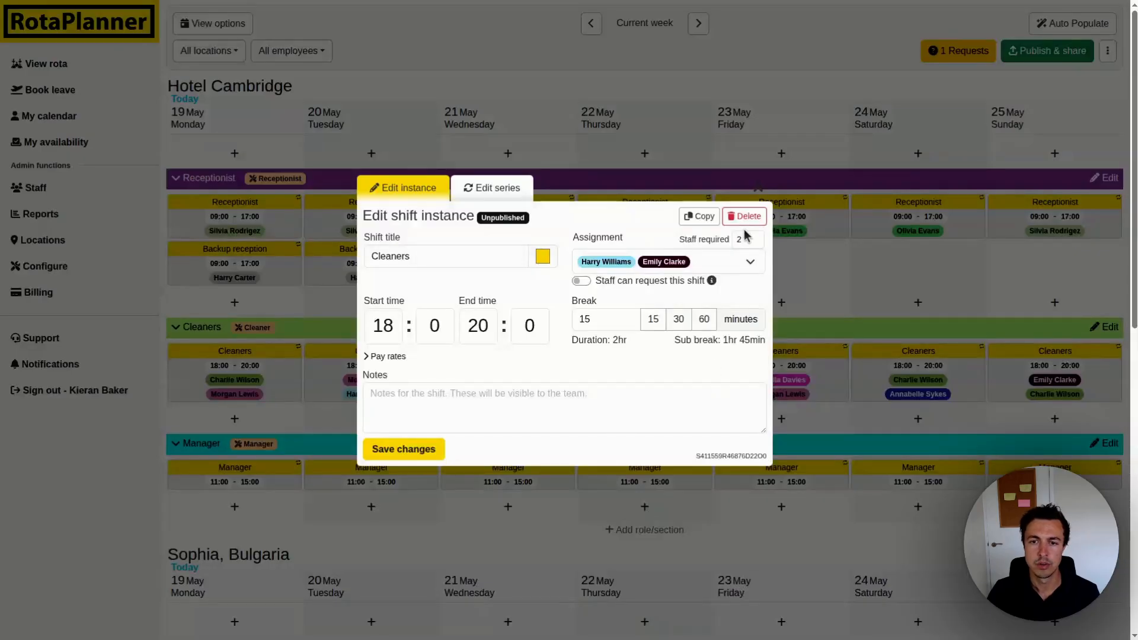
click(794, 245)
click(699, 232)
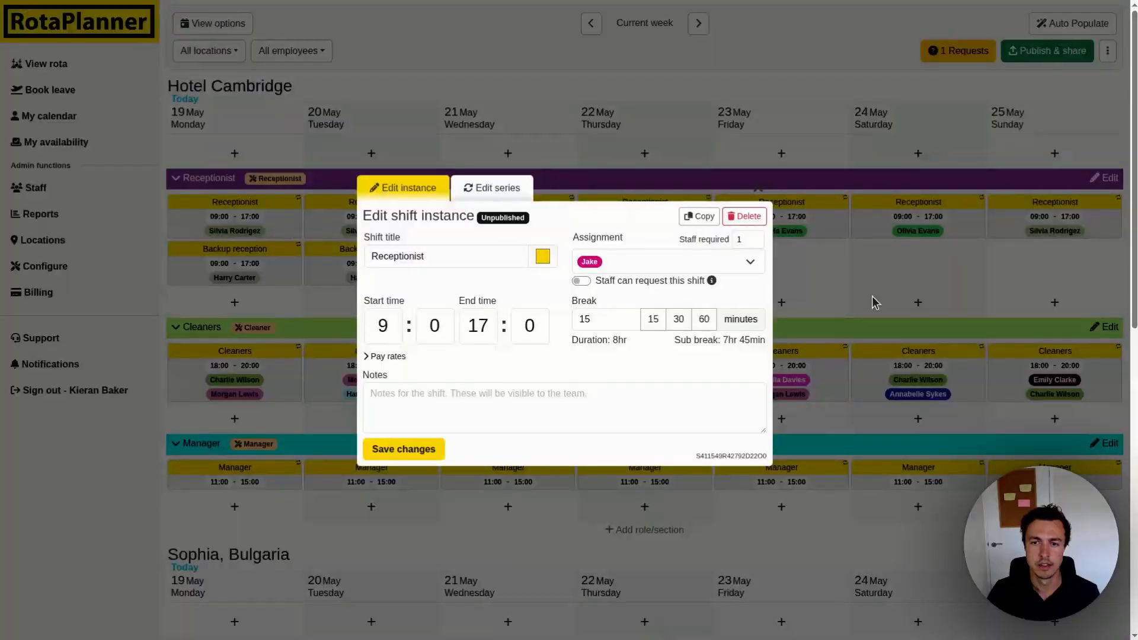
click(875, 303)
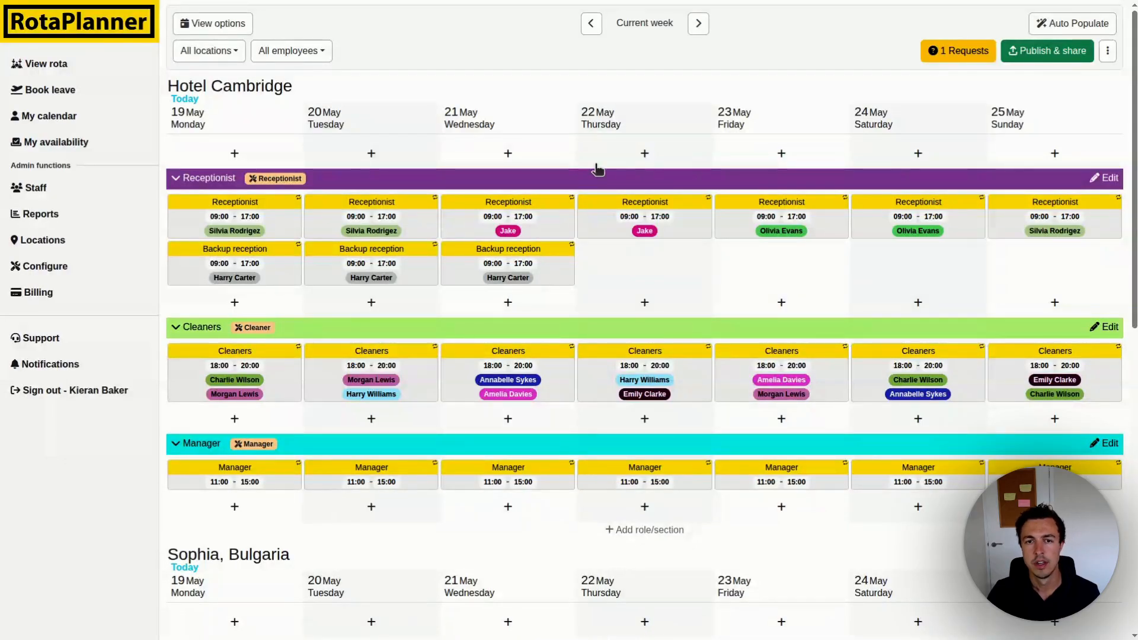
Run Auto Populate on next week's rota to assign staff to all the empty shifts.
click(700, 26)
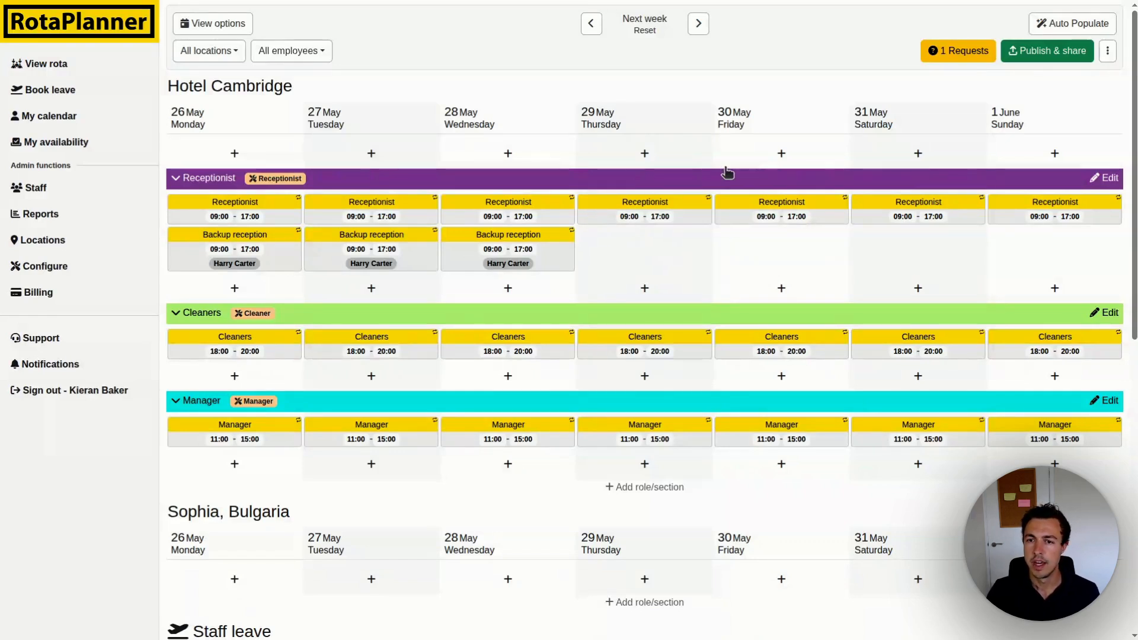
click(1087, 25)
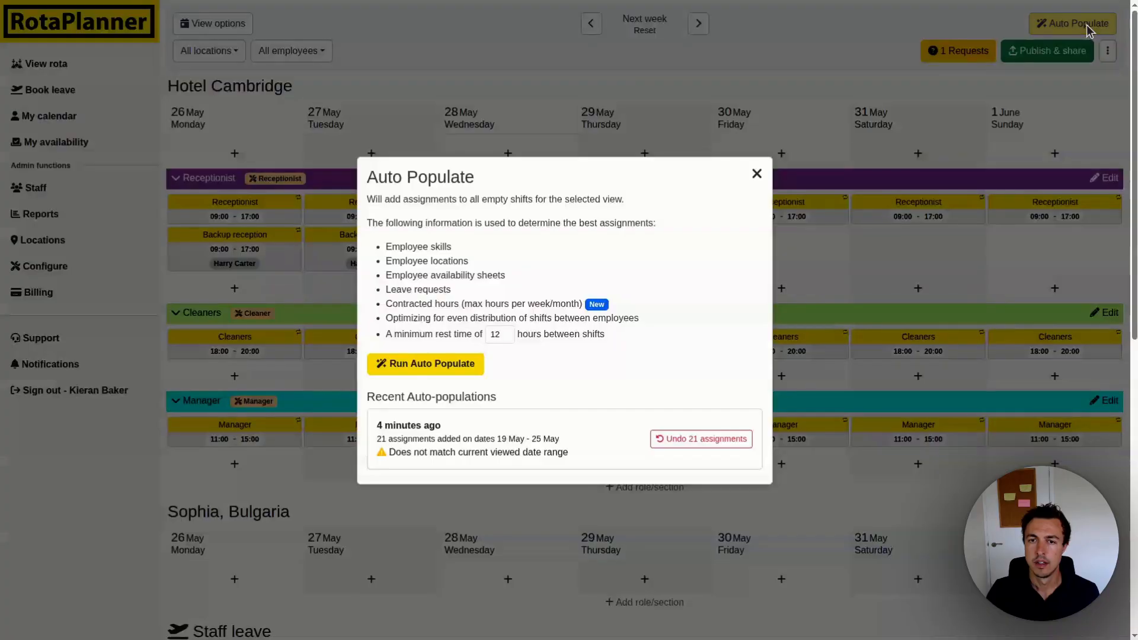
click(426, 372)
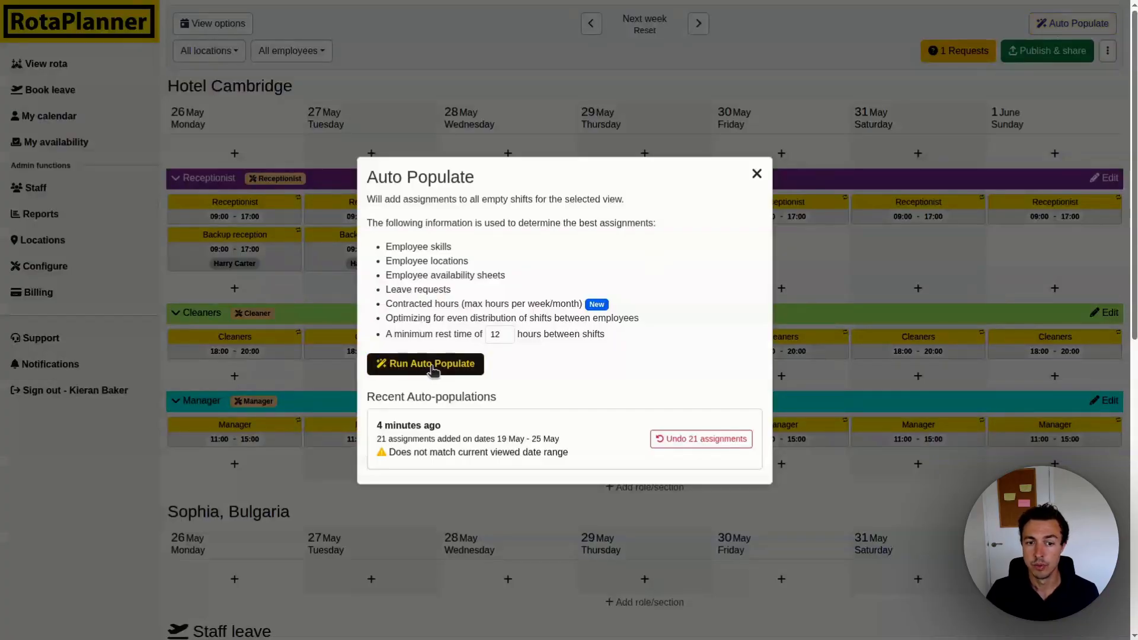
click(435, 369)
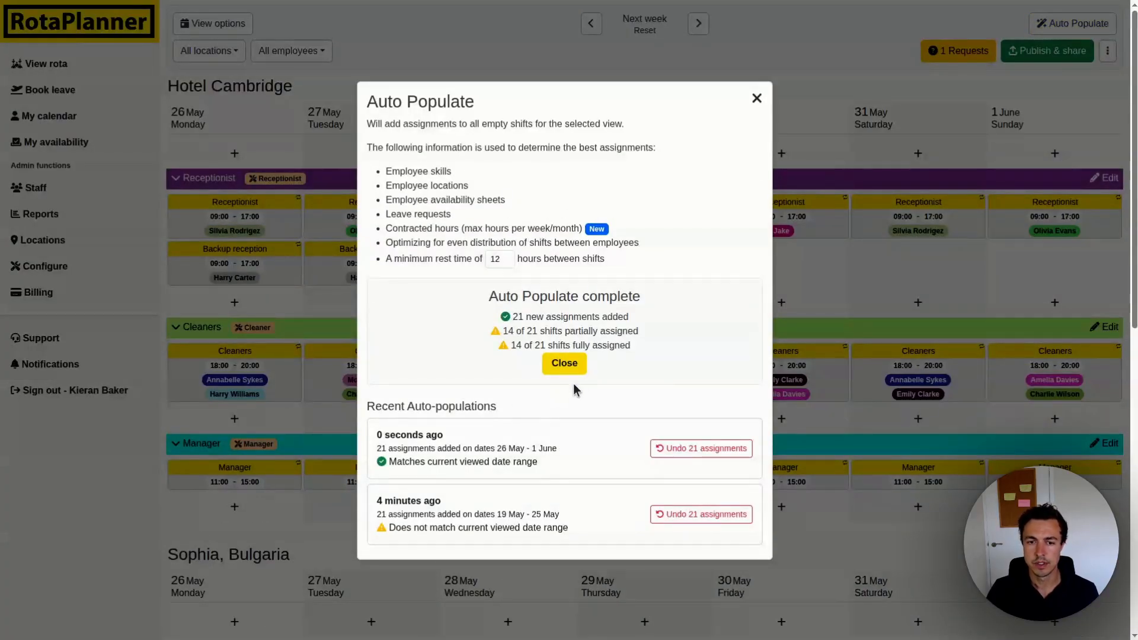
click(569, 365)
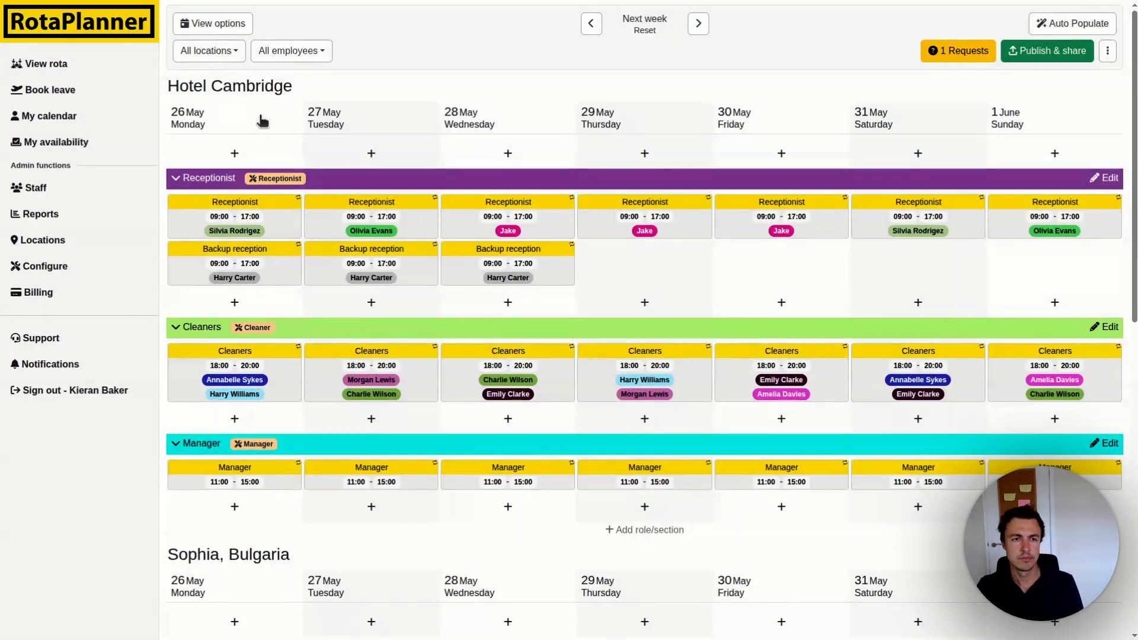
Filter the rota to show only the Sophia, Bulgaria location.
click(221, 51)
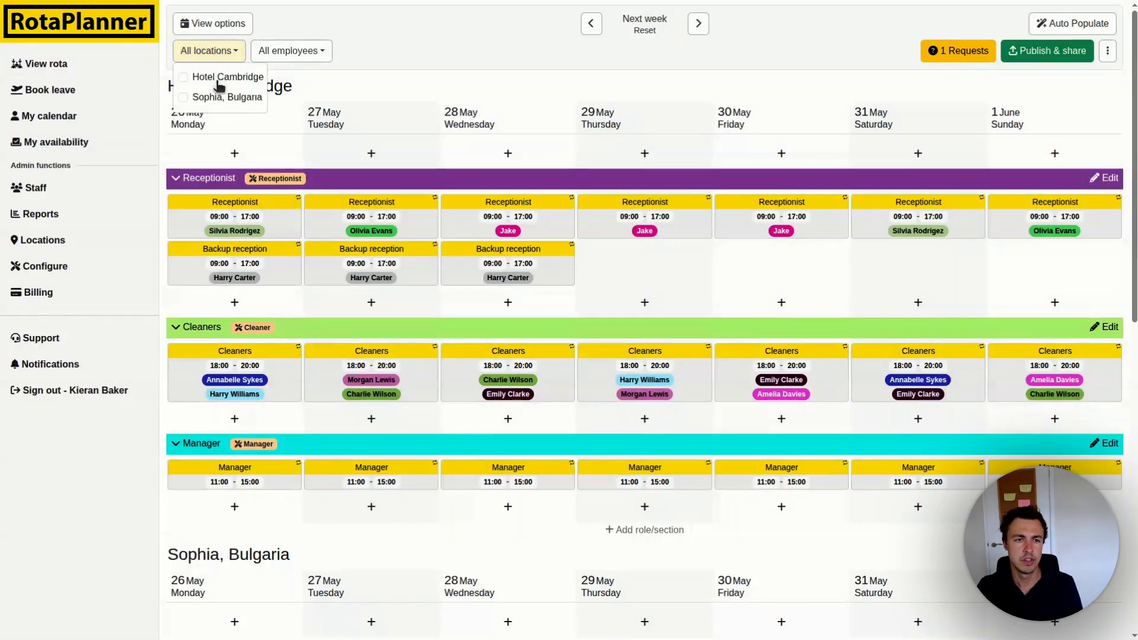
click(223, 97)
click(364, 87)
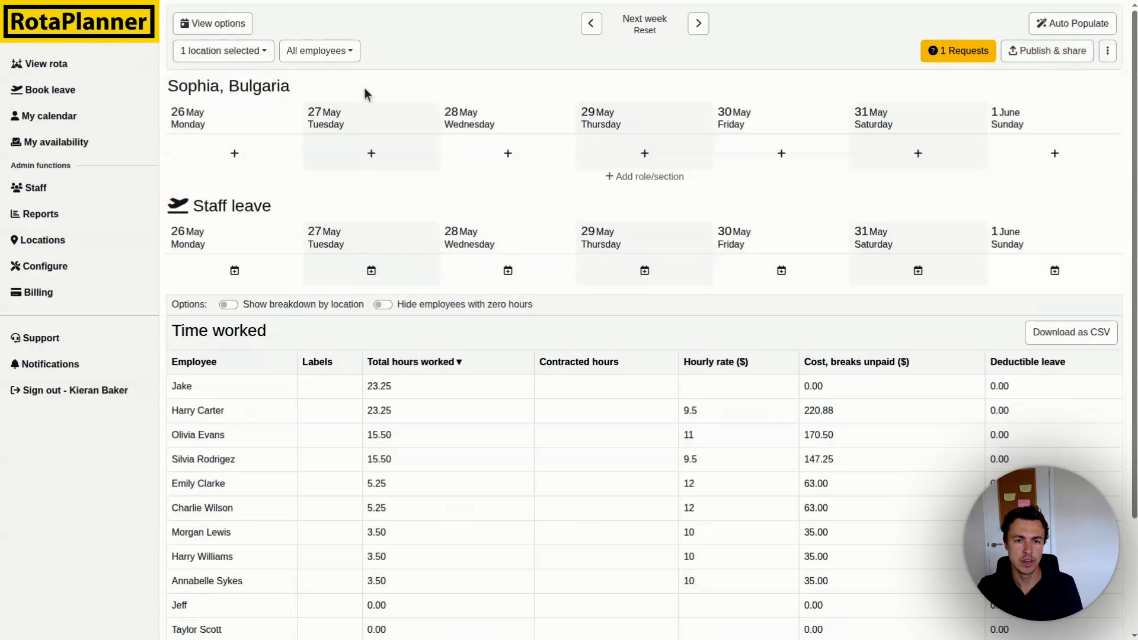
Add a section titled Kitchen to the Sophia, Bulgaria rota with Kitchen as its required skill.
click(647, 178)
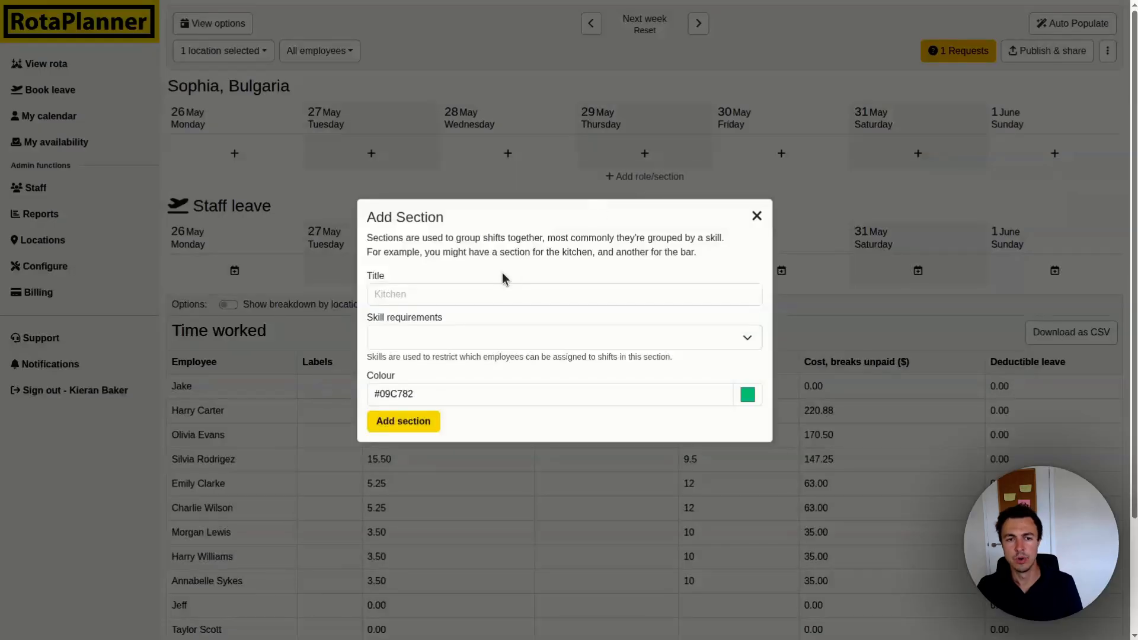
click(461, 299)
text(Ki)
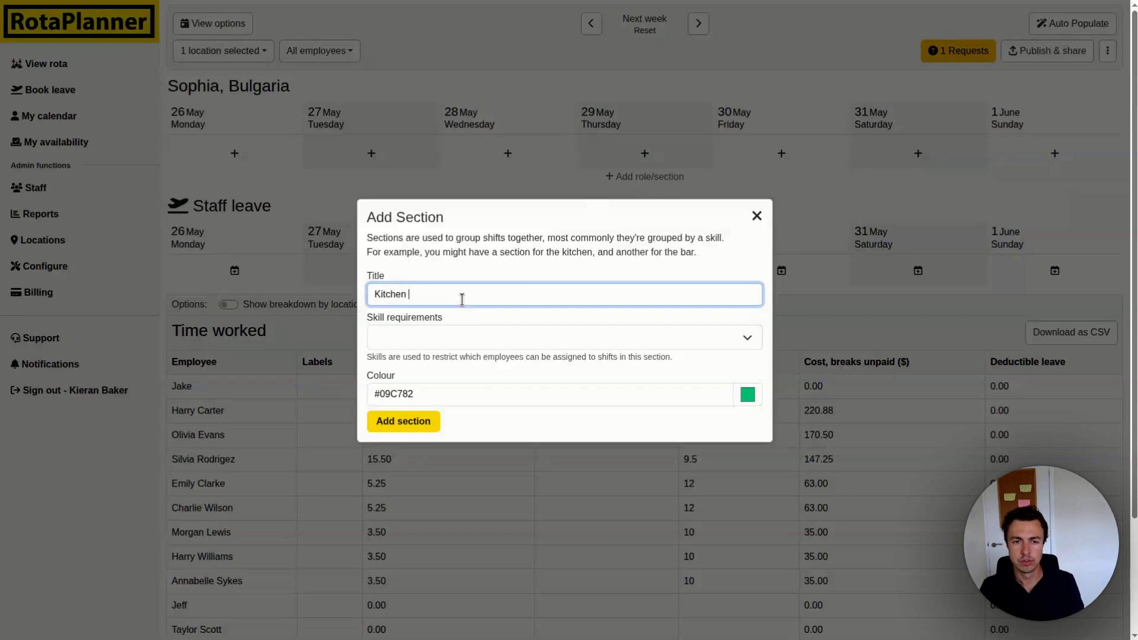
text(tchen)
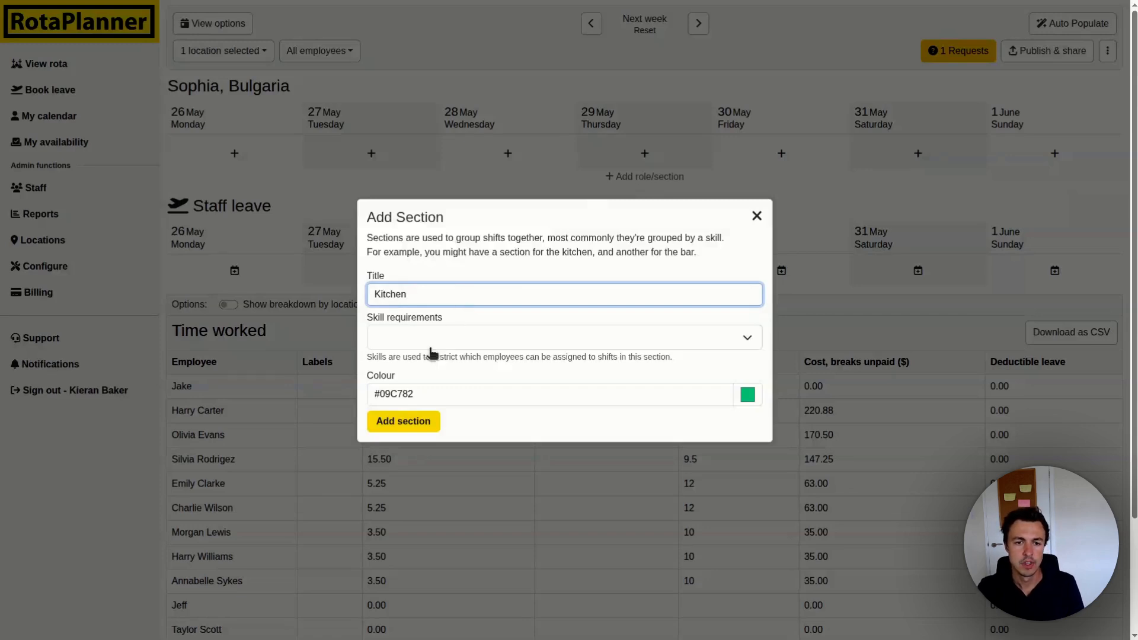
click(468, 329)
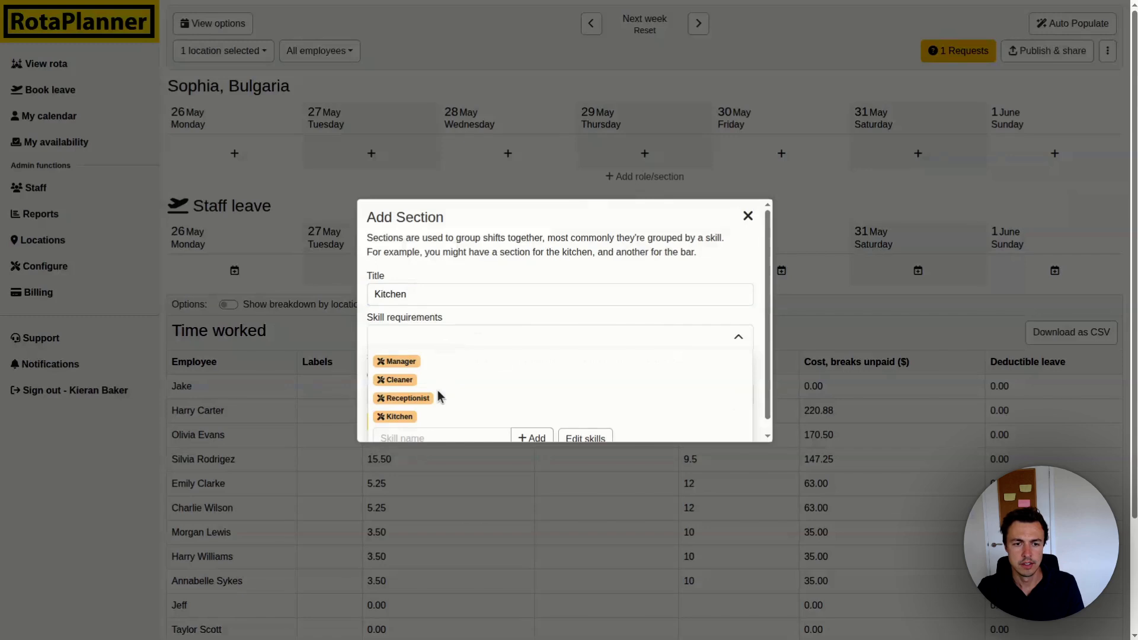
click(400, 418)
click(454, 338)
scroll(436, 381, down, 3)
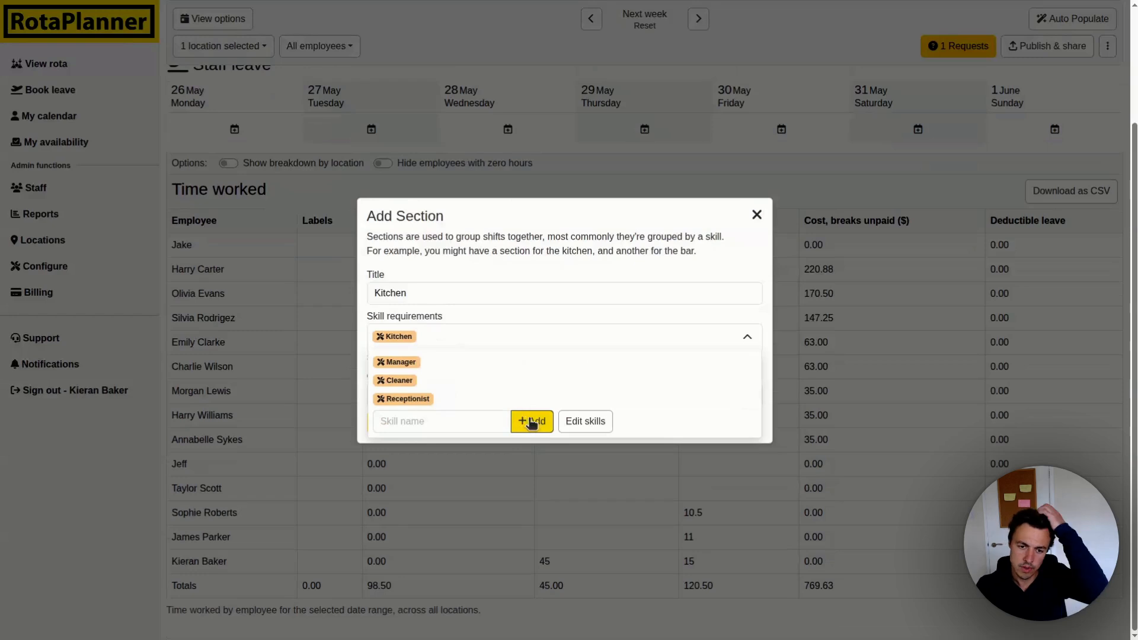
click(532, 342)
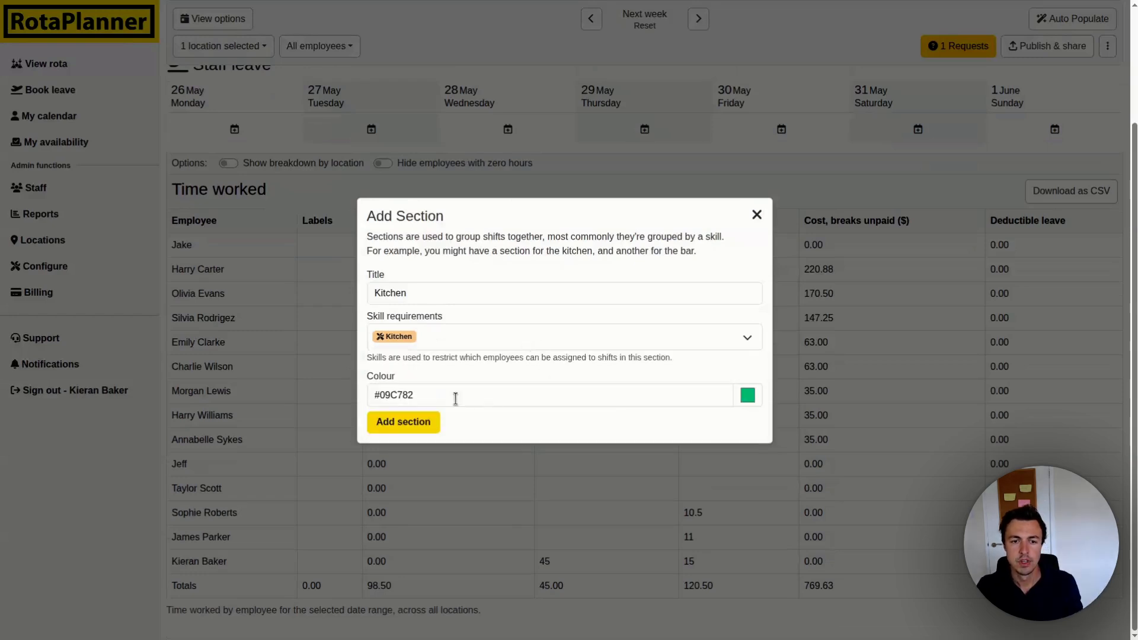
click(421, 422)
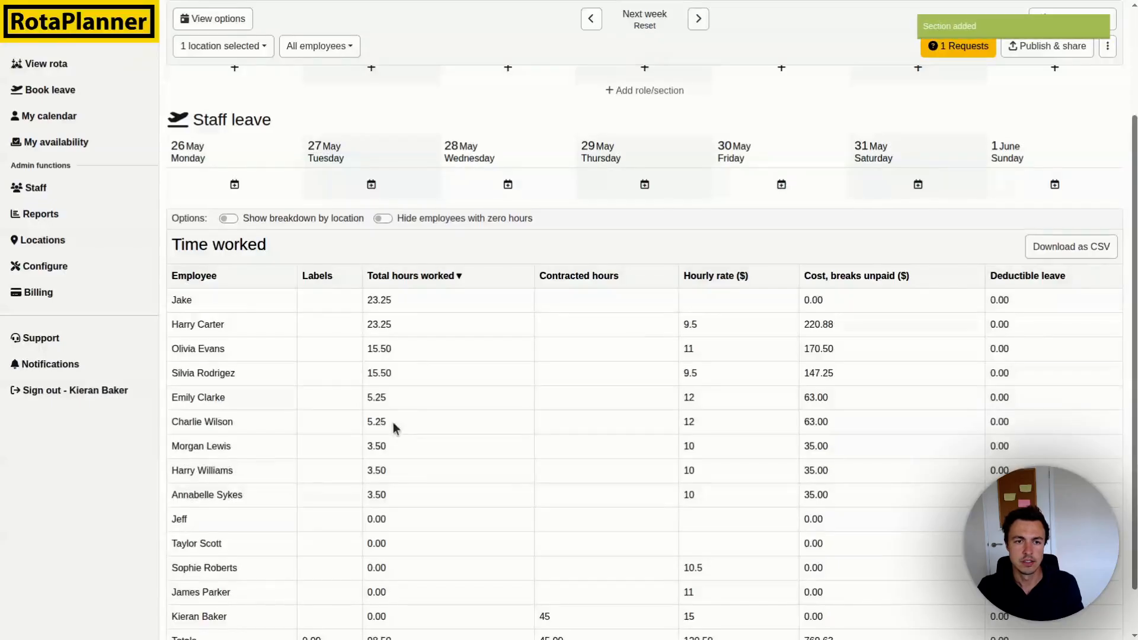
Start a new shift in the Kitchen section on Monday 26 May.
scroll(385, 403, up, 3)
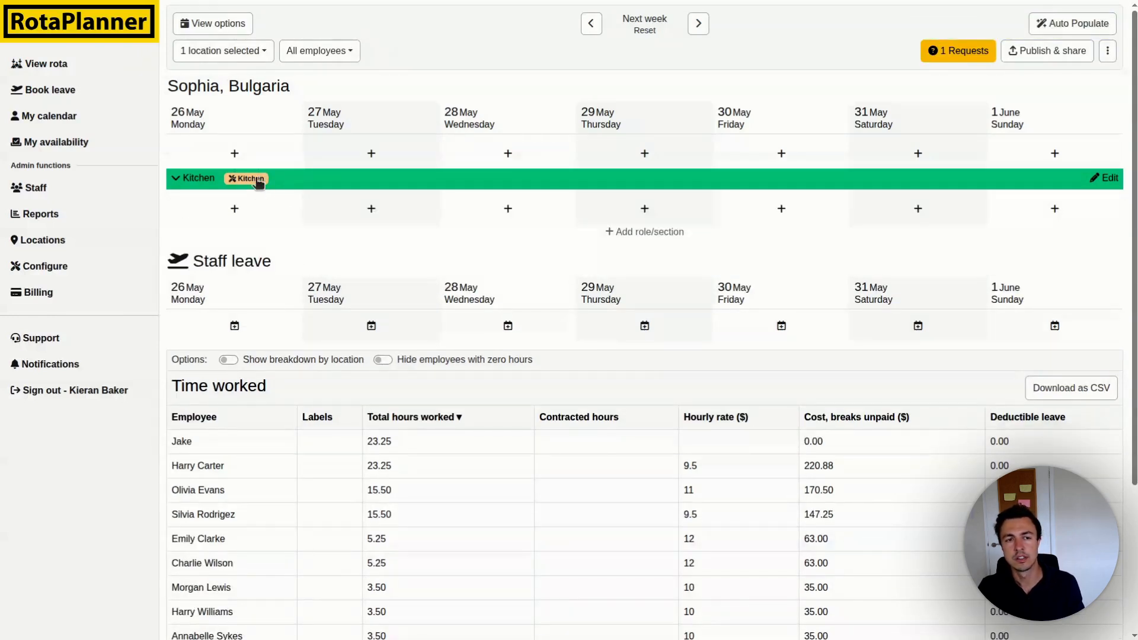
click(235, 213)
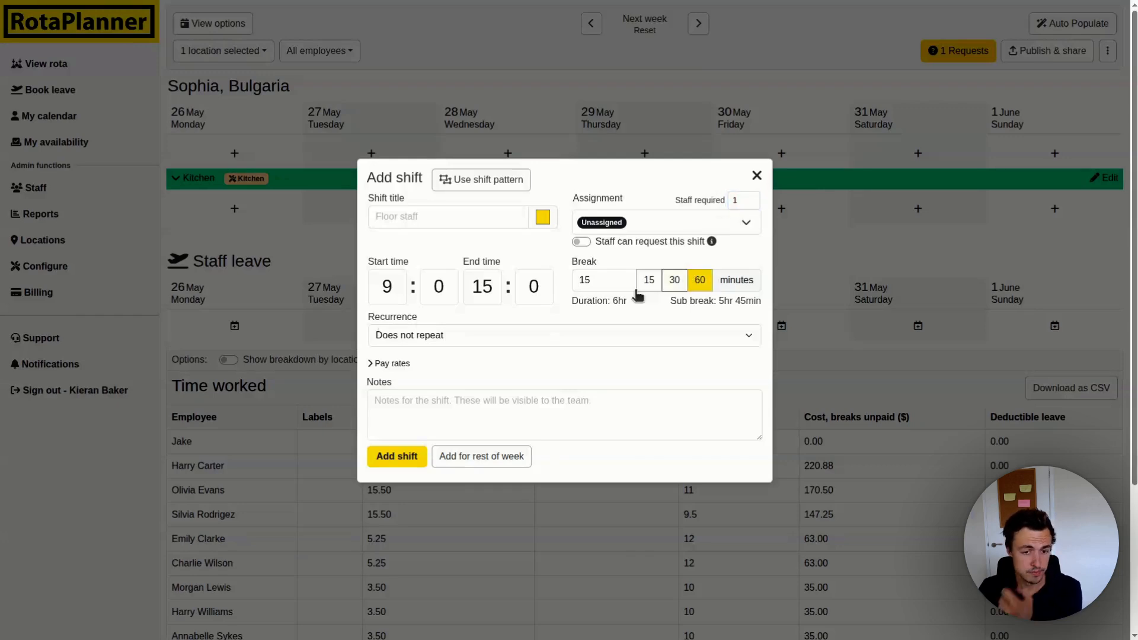
Try the Every weekday (Monday to Friday) and Daily recurrence options for the new Kitchen shift.
click(470, 343)
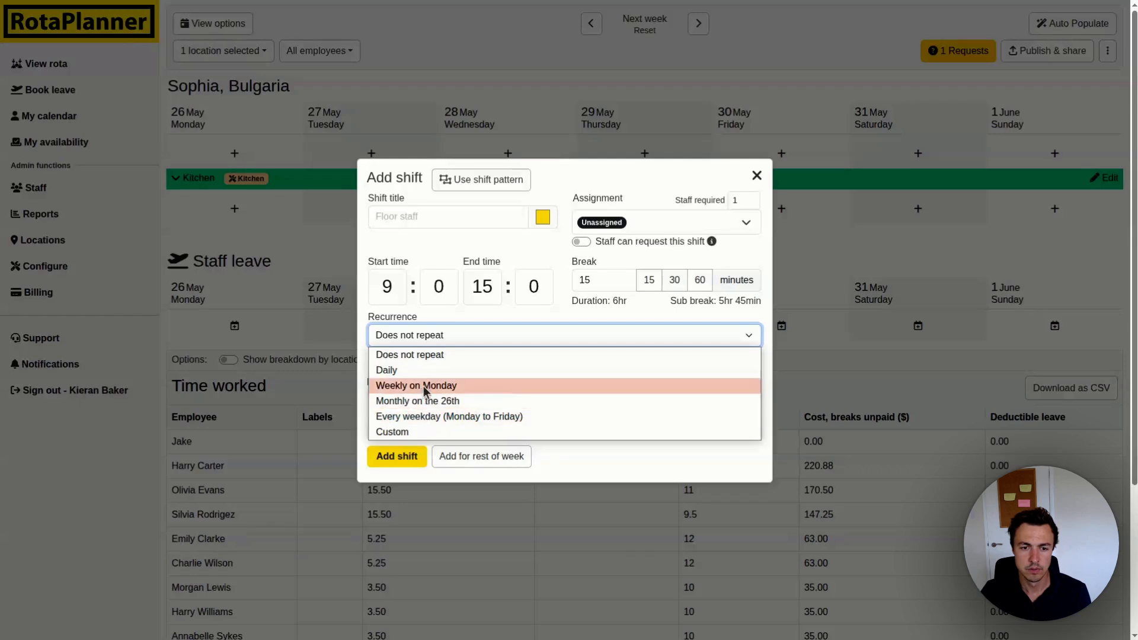
click(419, 416)
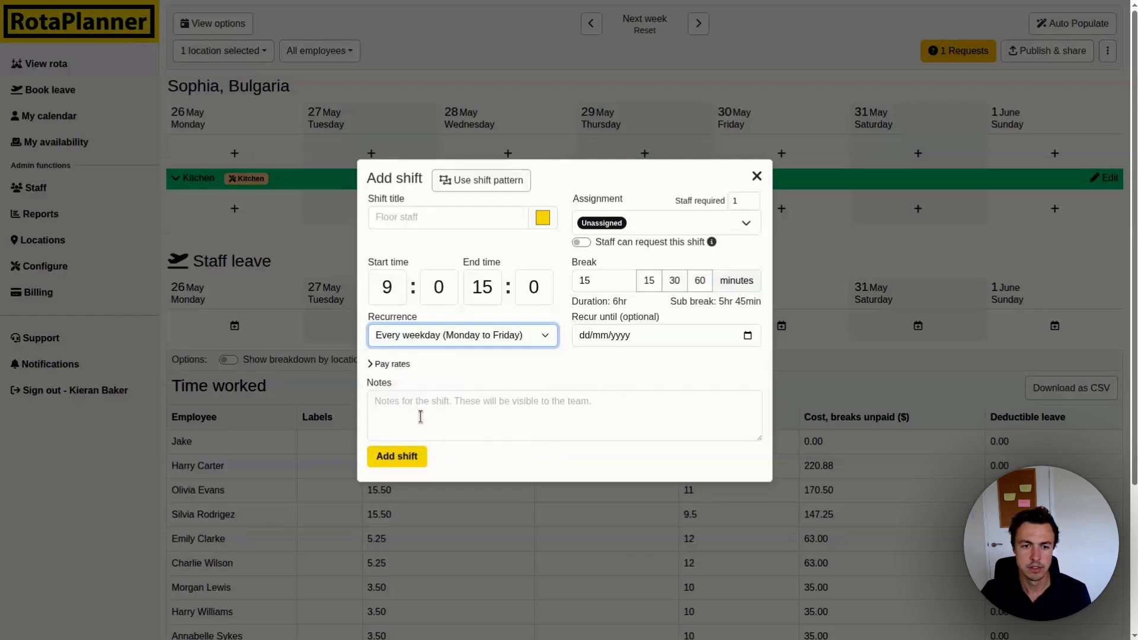
click(474, 339)
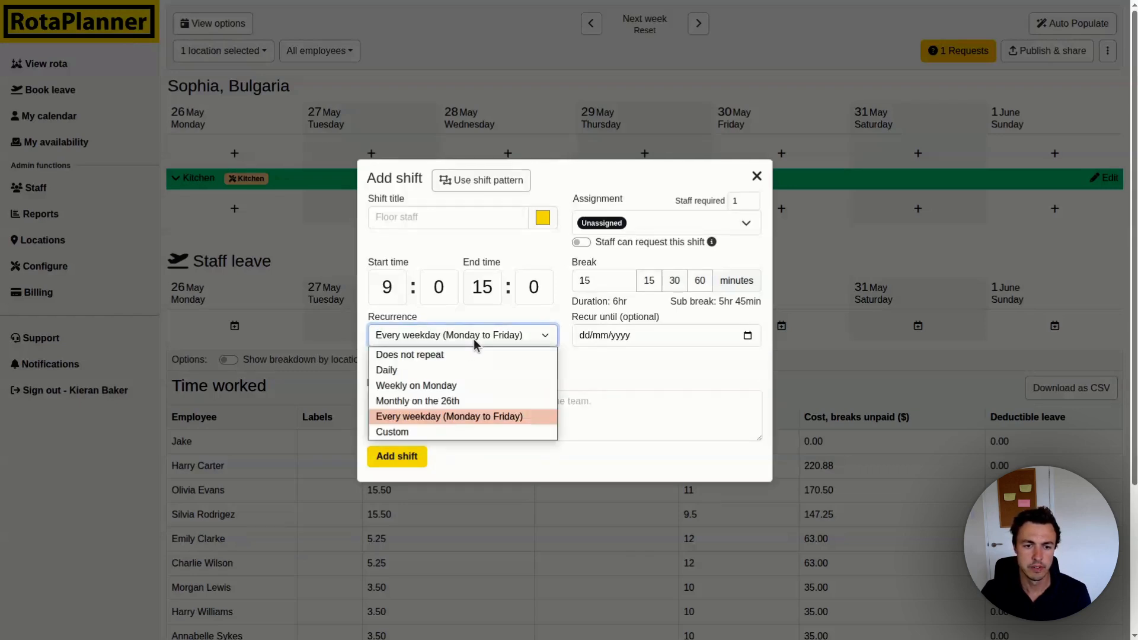
click(421, 373)
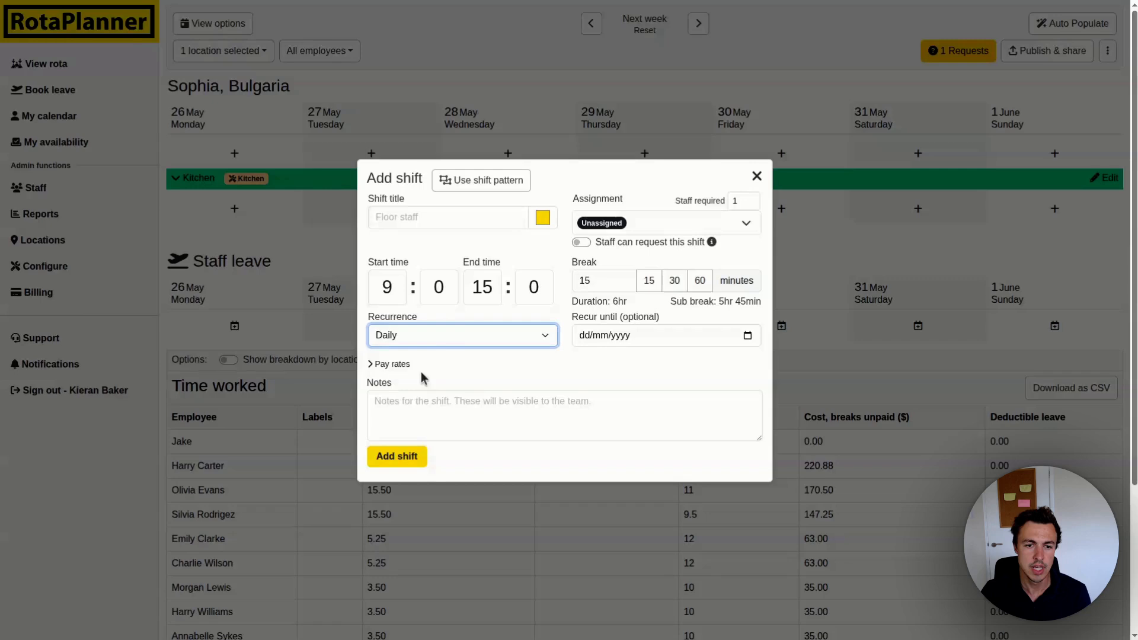
Set the shift to a custom recurrence of every 1 week, repeating Monday through Saturday.
click(452, 330)
click(410, 432)
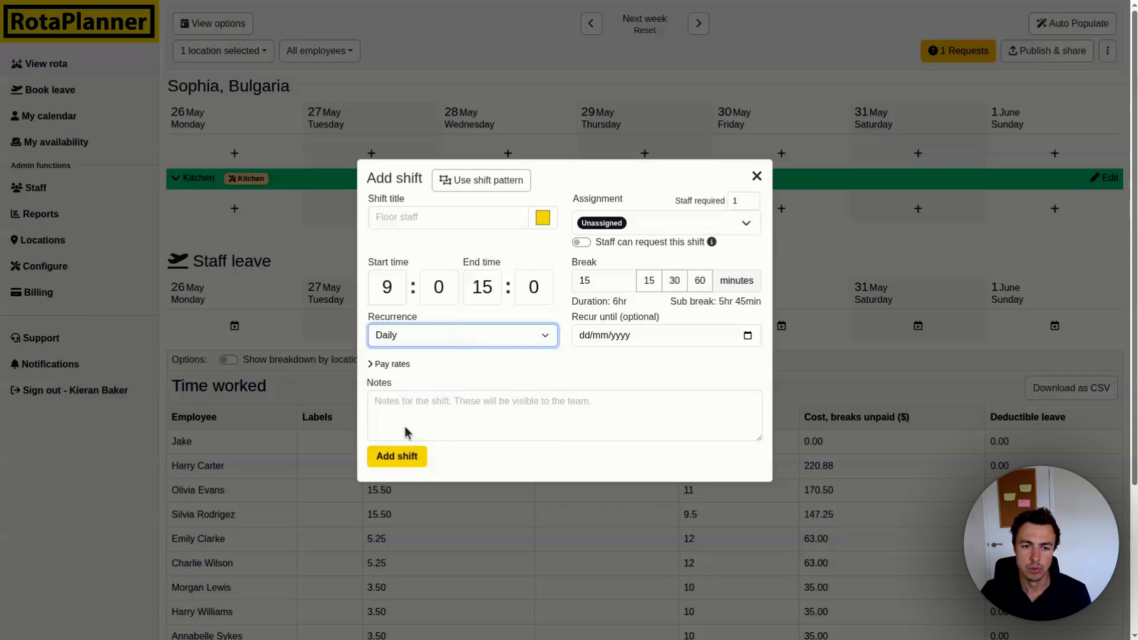
click(448, 355)
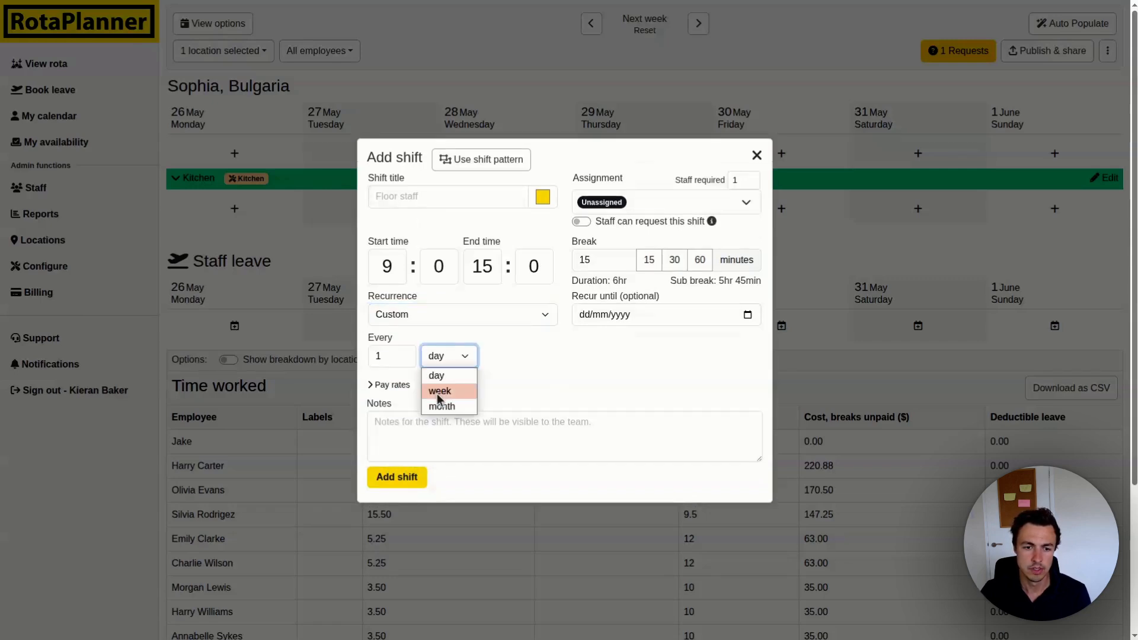
click(442, 391)
click(403, 369)
click(382, 368)
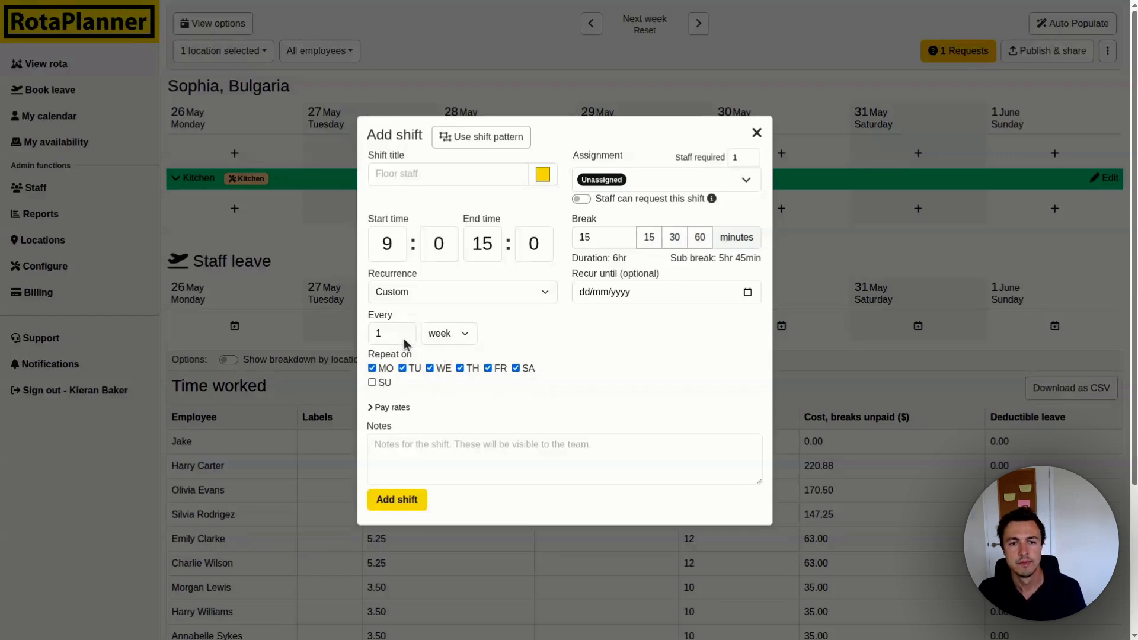
Title the shift Chef, require 2 staff, and add it to the rota.
click(439, 170)
text(Chef)
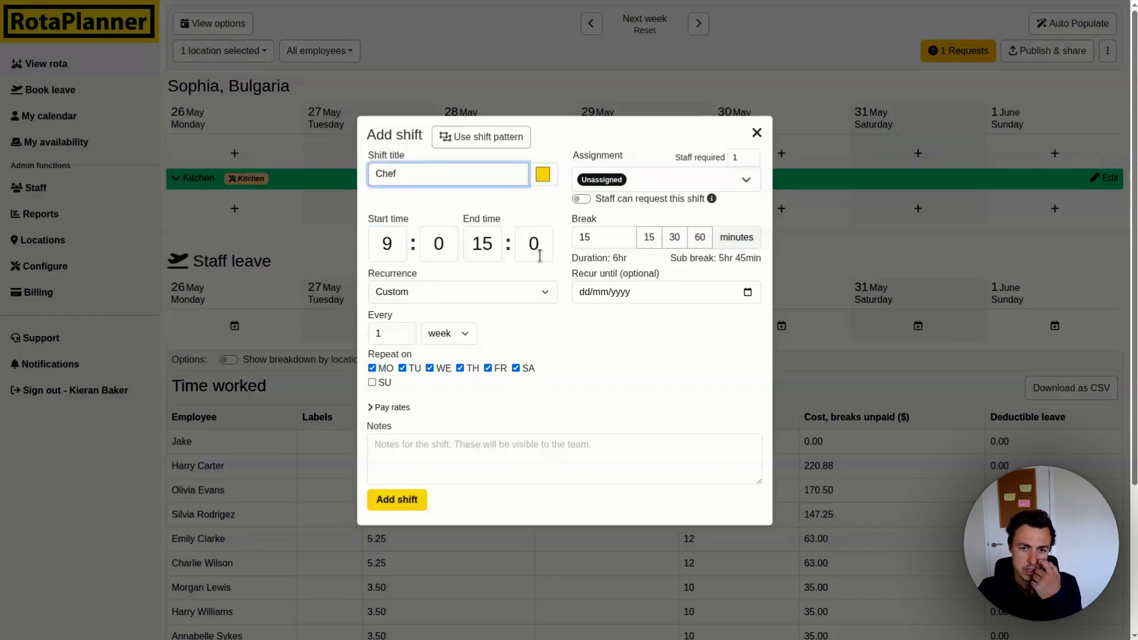
click(737, 158)
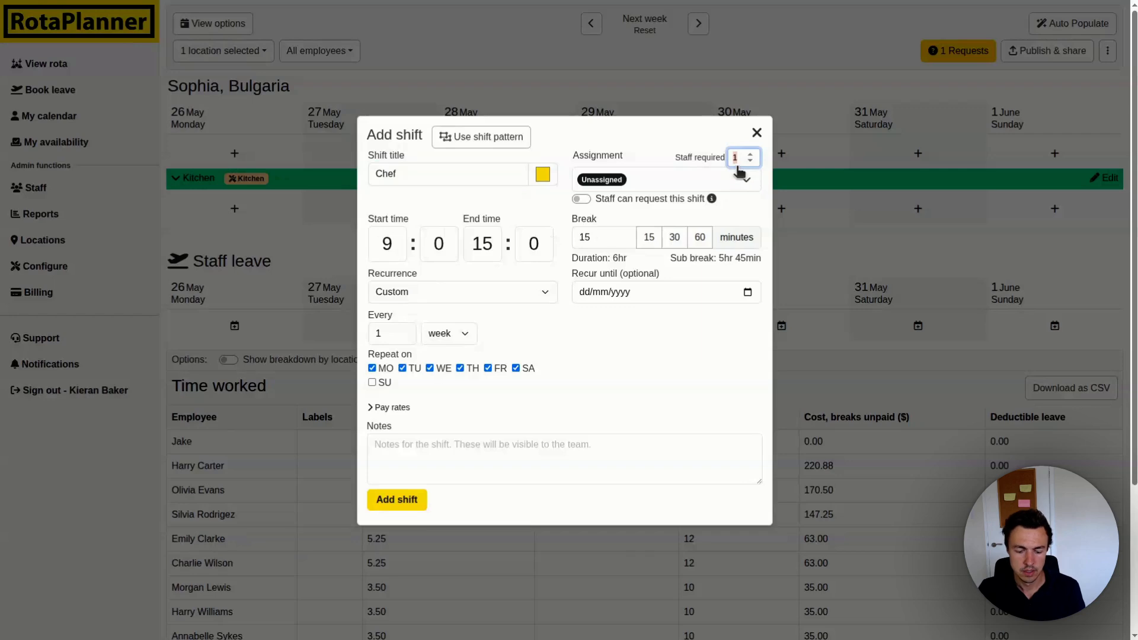
text(2)
click(655, 137)
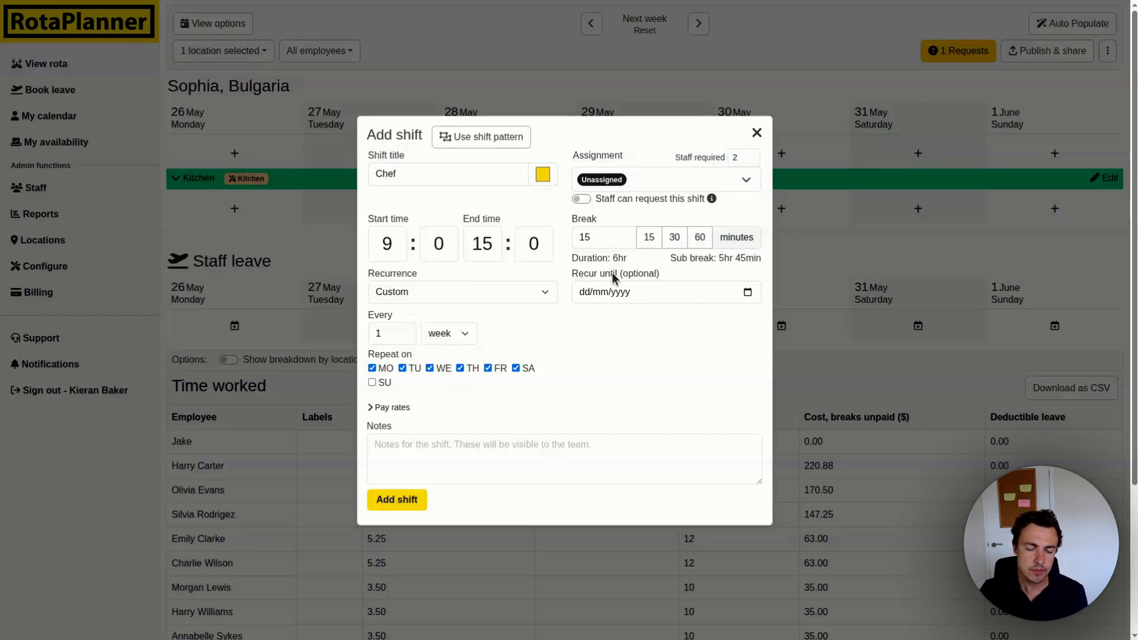
click(398, 500)
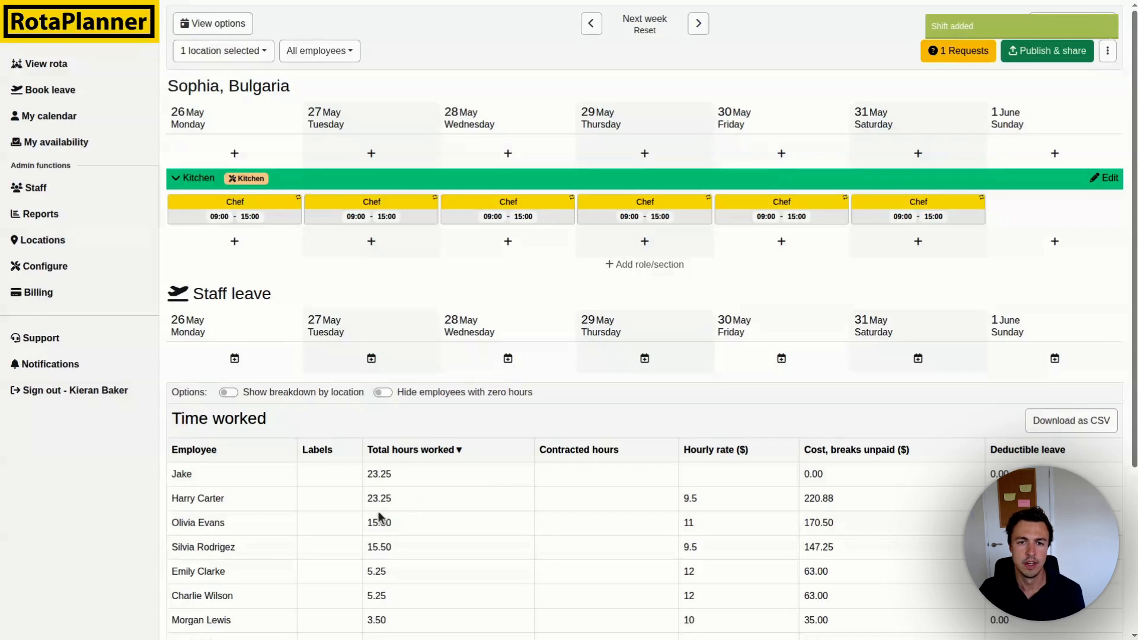
Check the Chef shifts in the week of 2 June, and return to the week of 26 May.
click(702, 33)
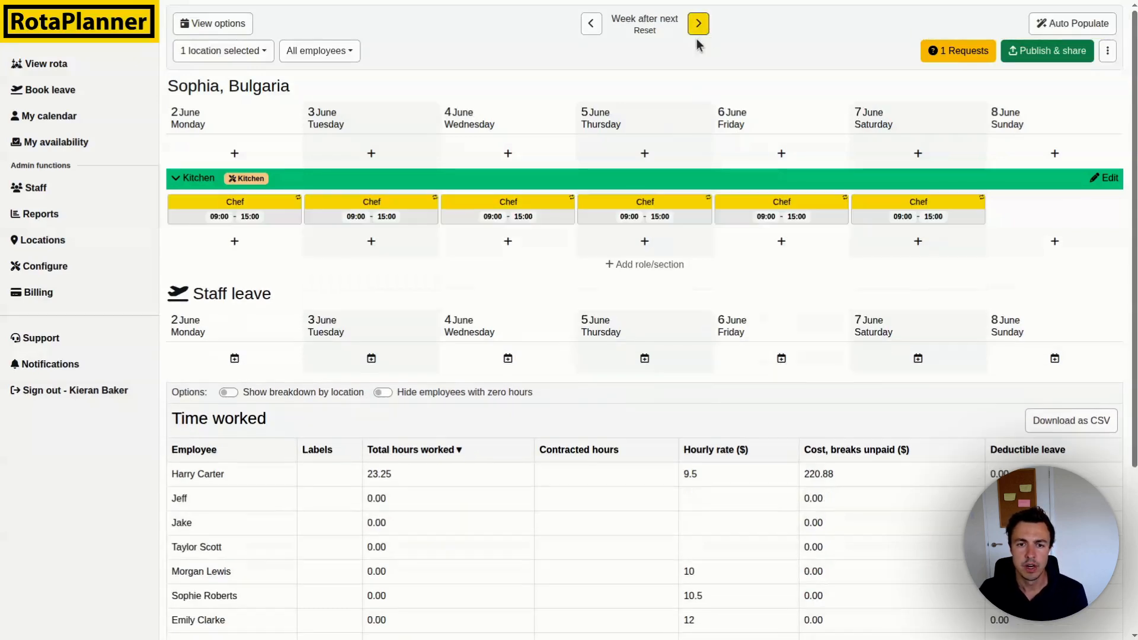
click(589, 28)
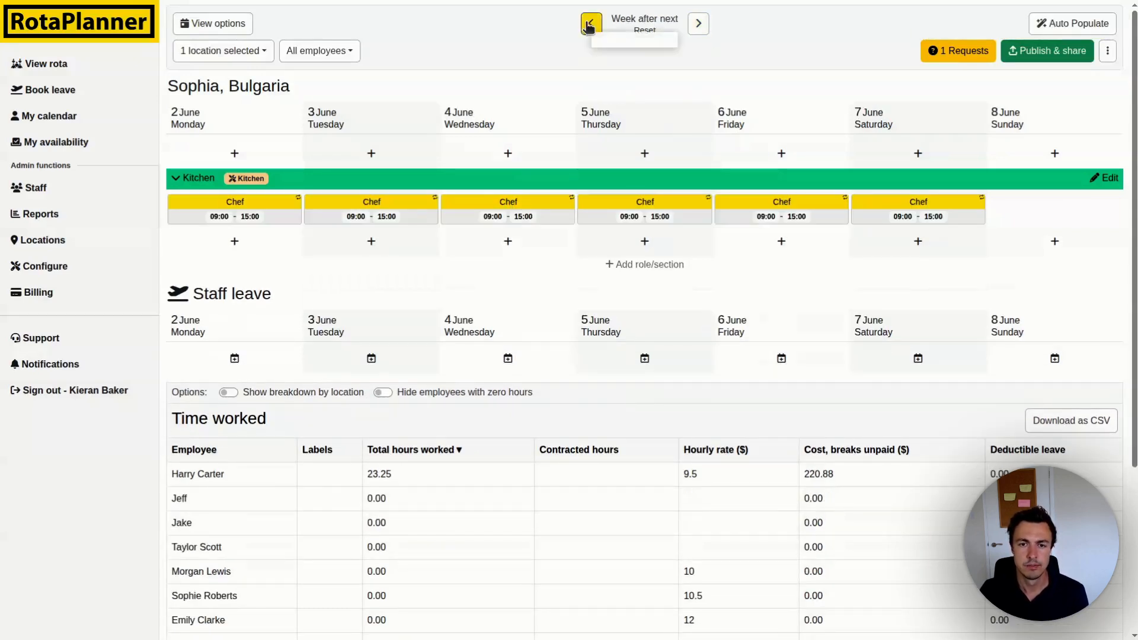
Open the series settings of Wednesday's Chef shift and review its recurrence type and repeat interval options.
click(475, 215)
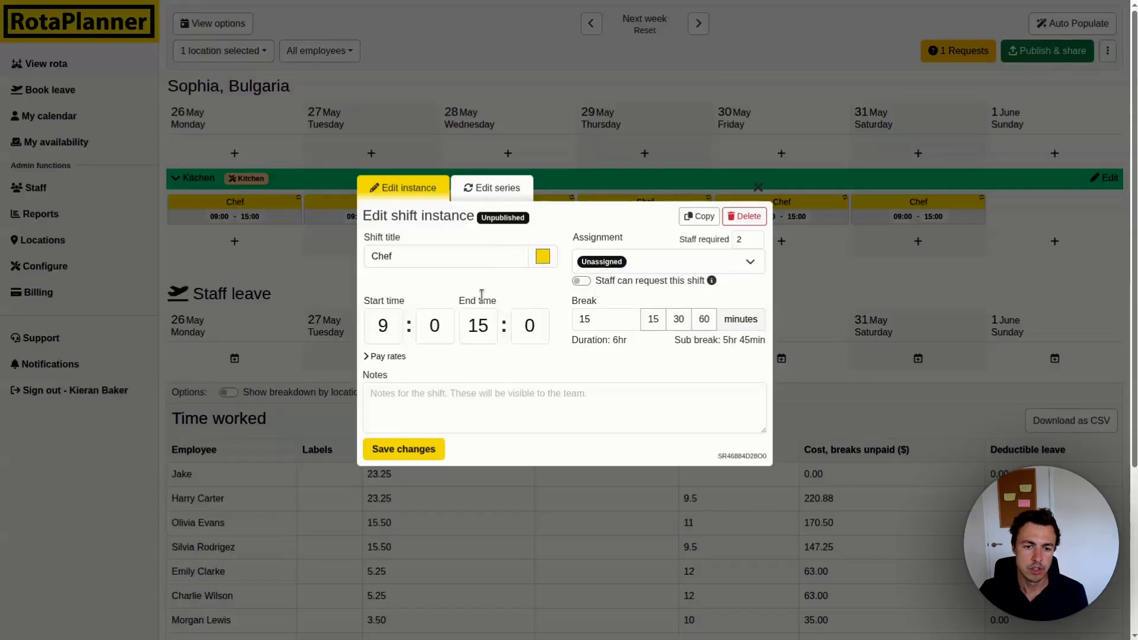
click(491, 188)
click(443, 346)
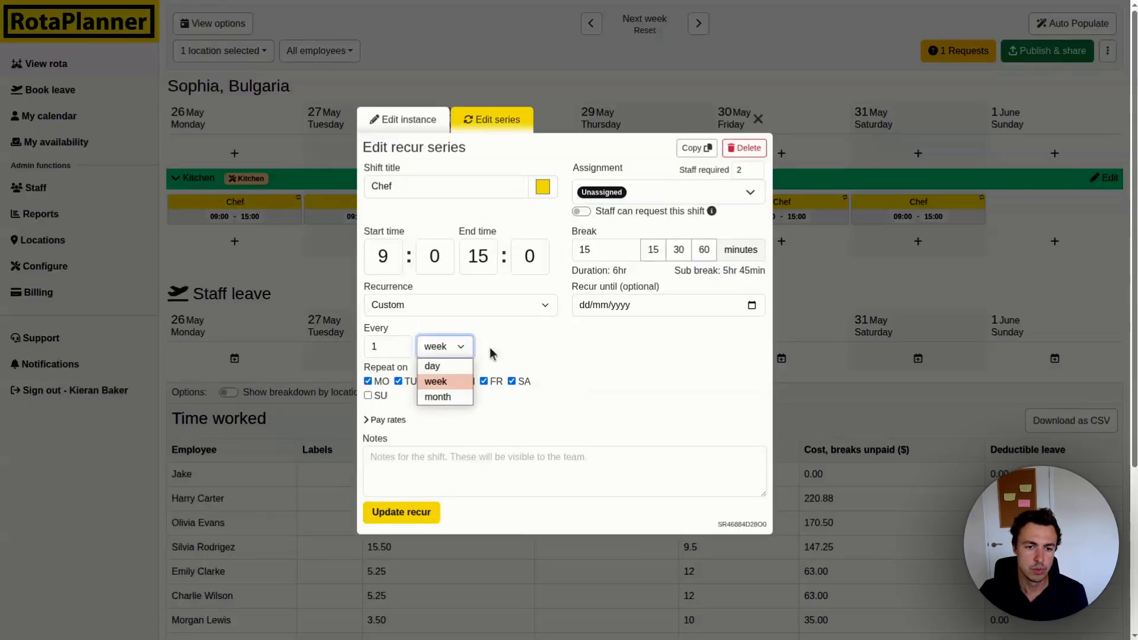
click(529, 356)
click(447, 305)
click(274, 294)
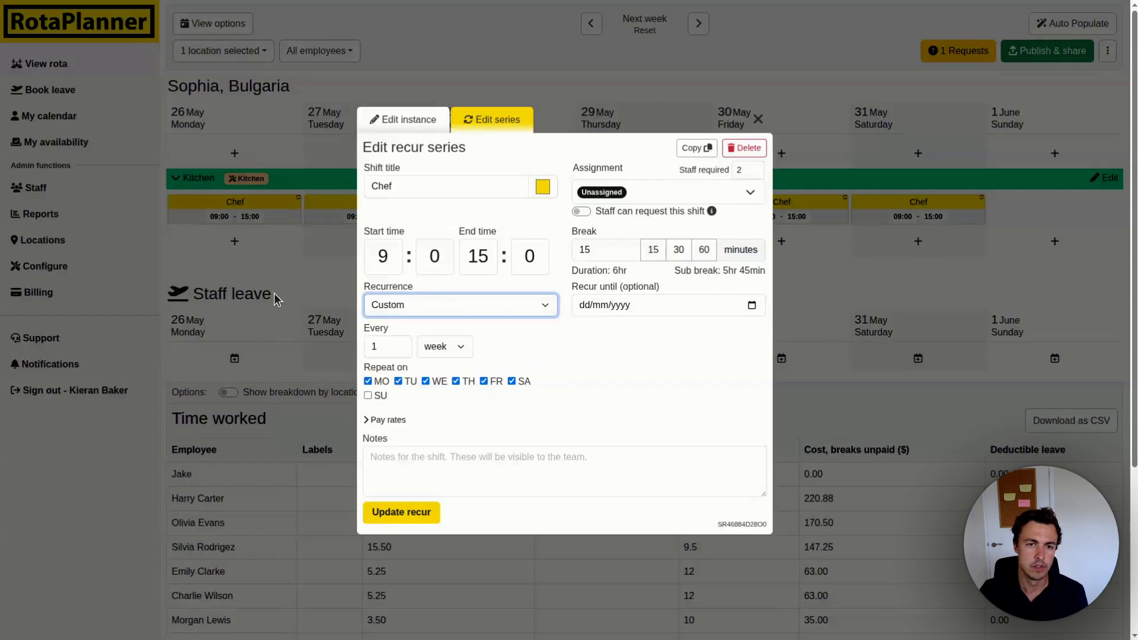
Leave the Chef series settings, check the Kitchen section in the week of 19 May, and return to the week of 26 May.
click(591, 23)
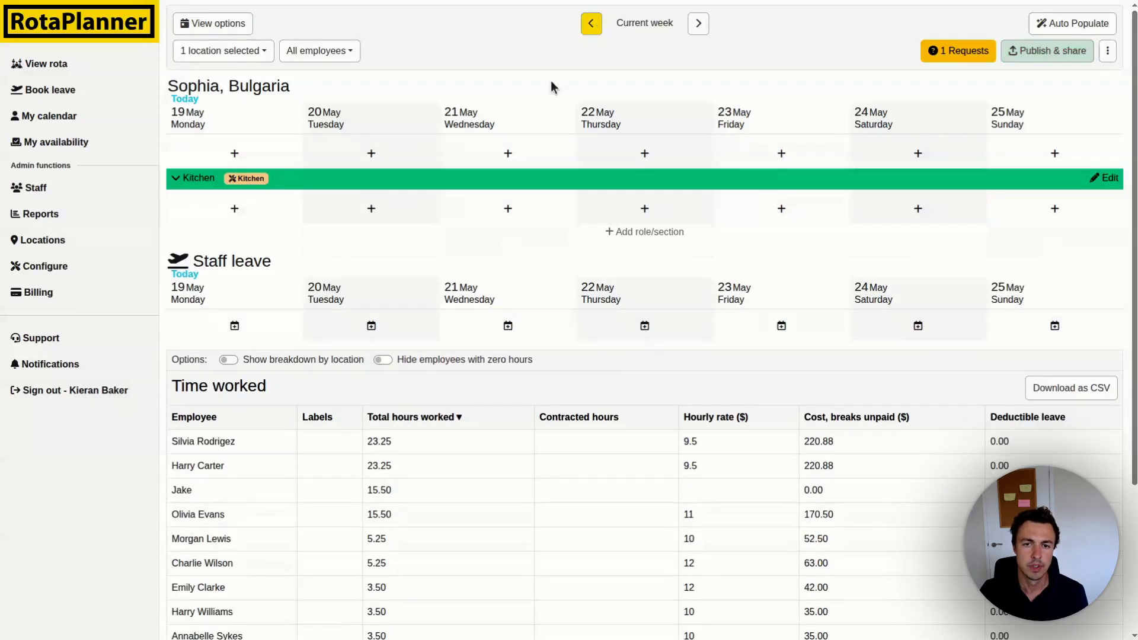
click(698, 23)
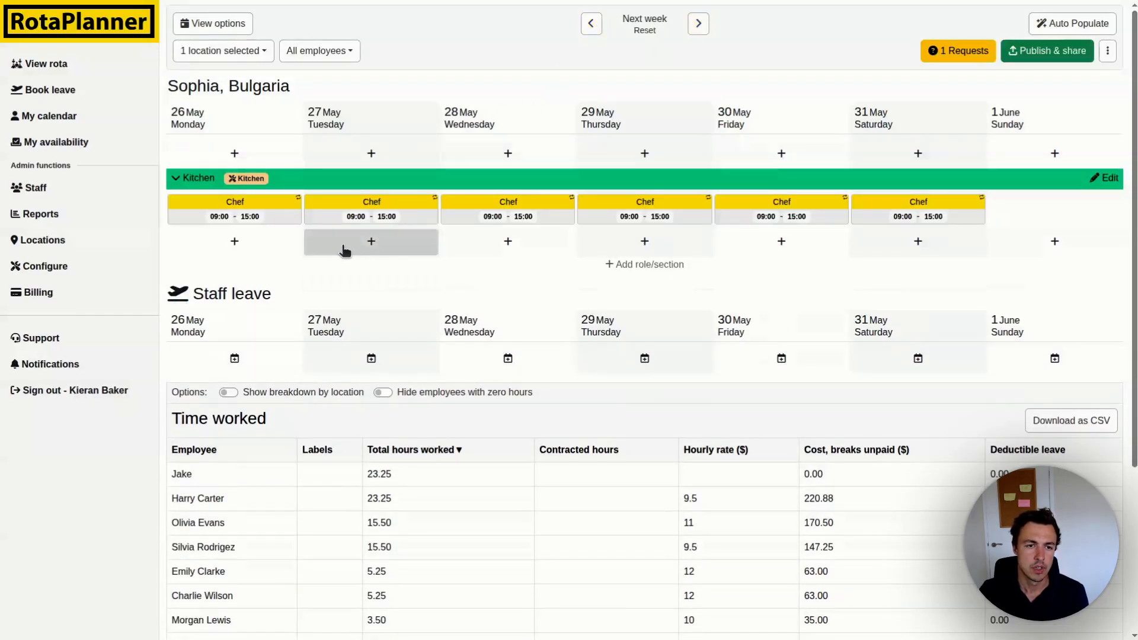
Start a new shift on Monday 26 May in the Kitchen section and title it Assistant.
click(248, 253)
click(287, 273)
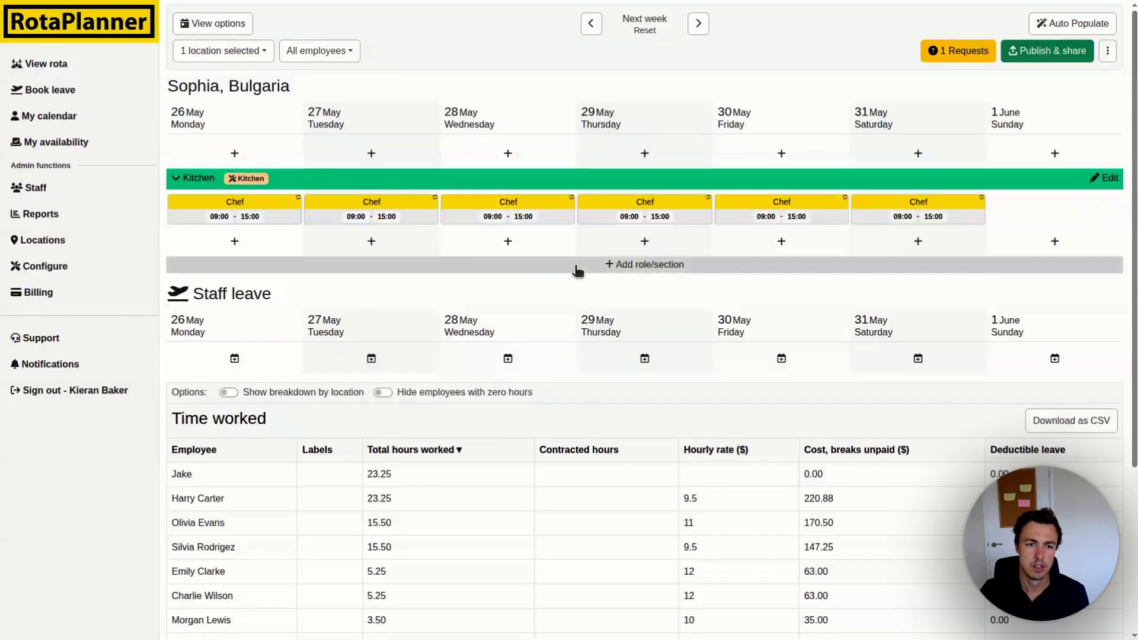
click(296, 247)
click(484, 214)
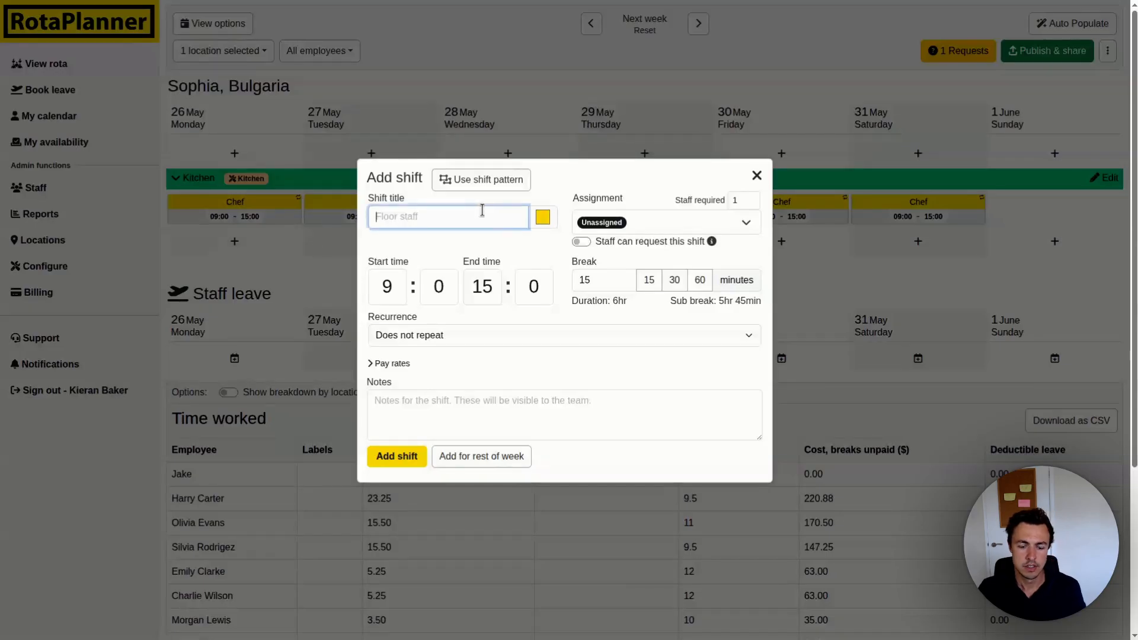
text(Assistant)
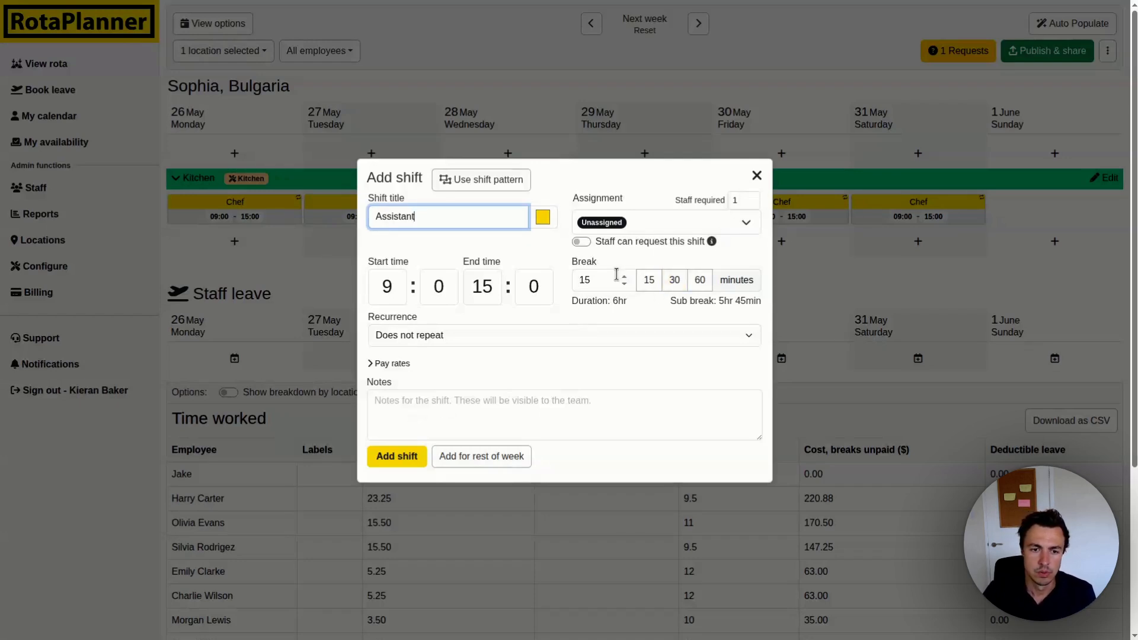
Set the Assistant shift to a custom recurrence of every 1 week.
click(389, 334)
click(401, 369)
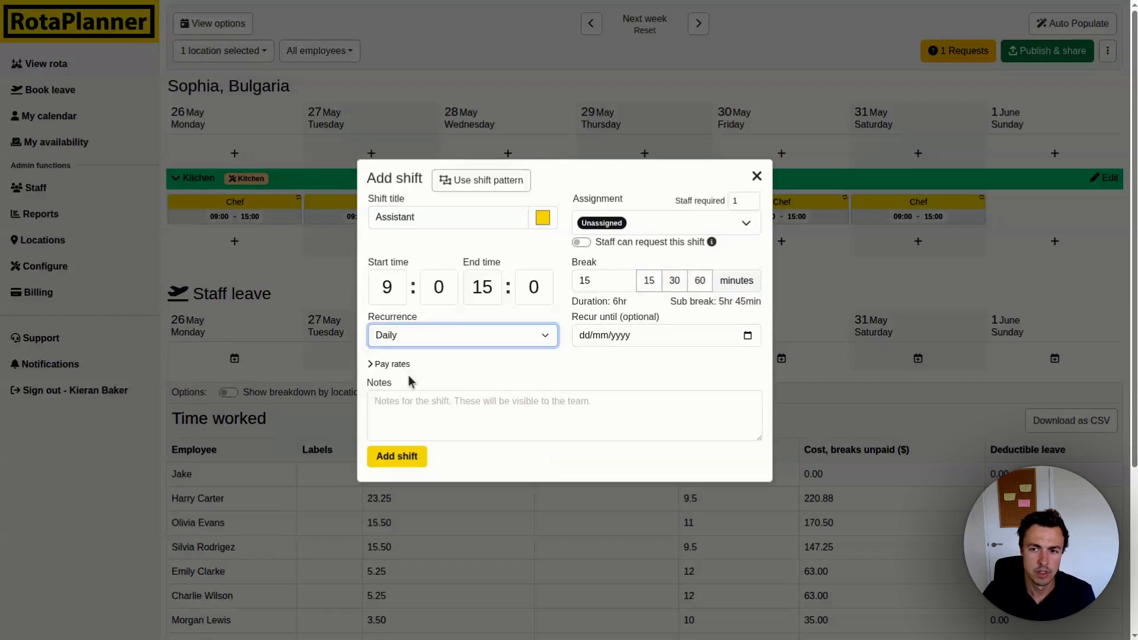
click(476, 346)
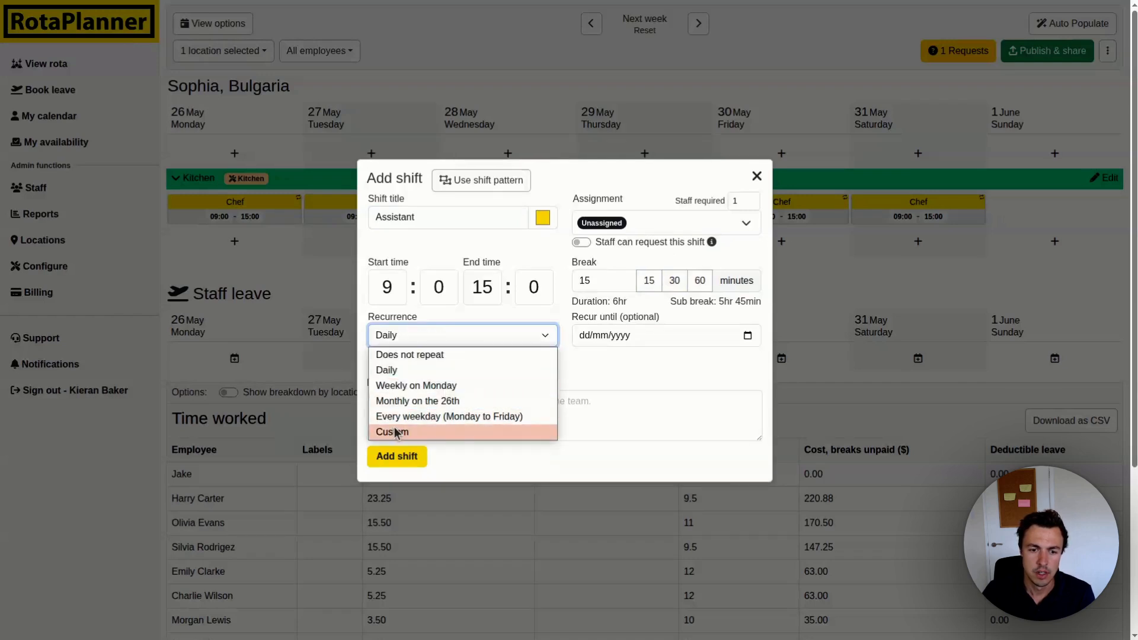
click(394, 432)
click(456, 349)
click(438, 390)
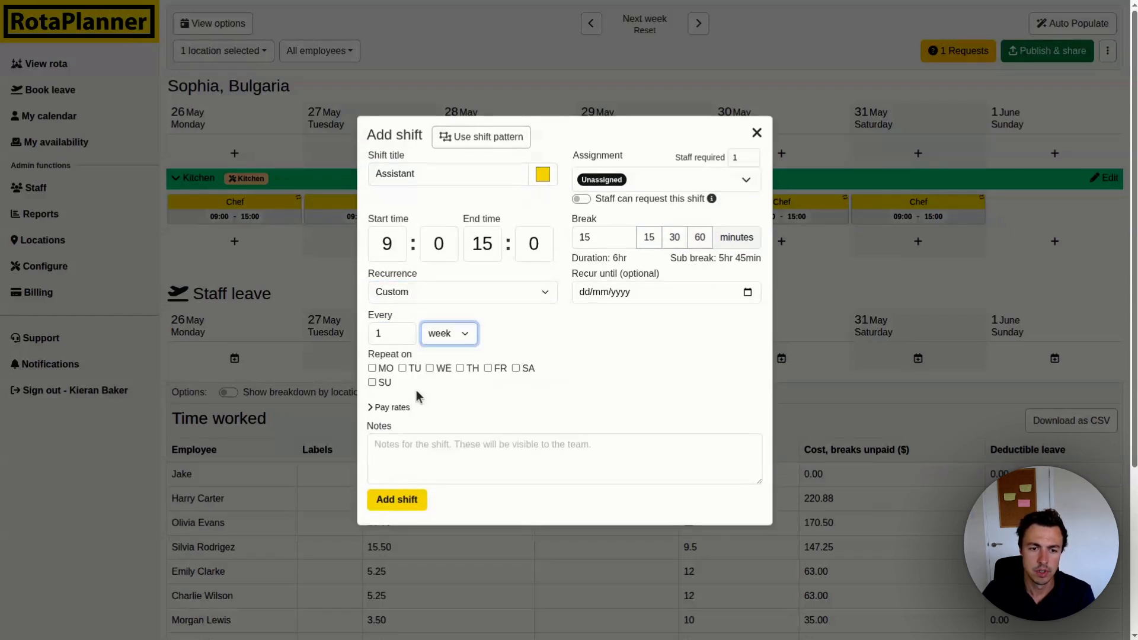
Repeat the Assistant shift on Monday through Friday and add it to the rota.
click(383, 368)
click(429, 368)
click(402, 368)
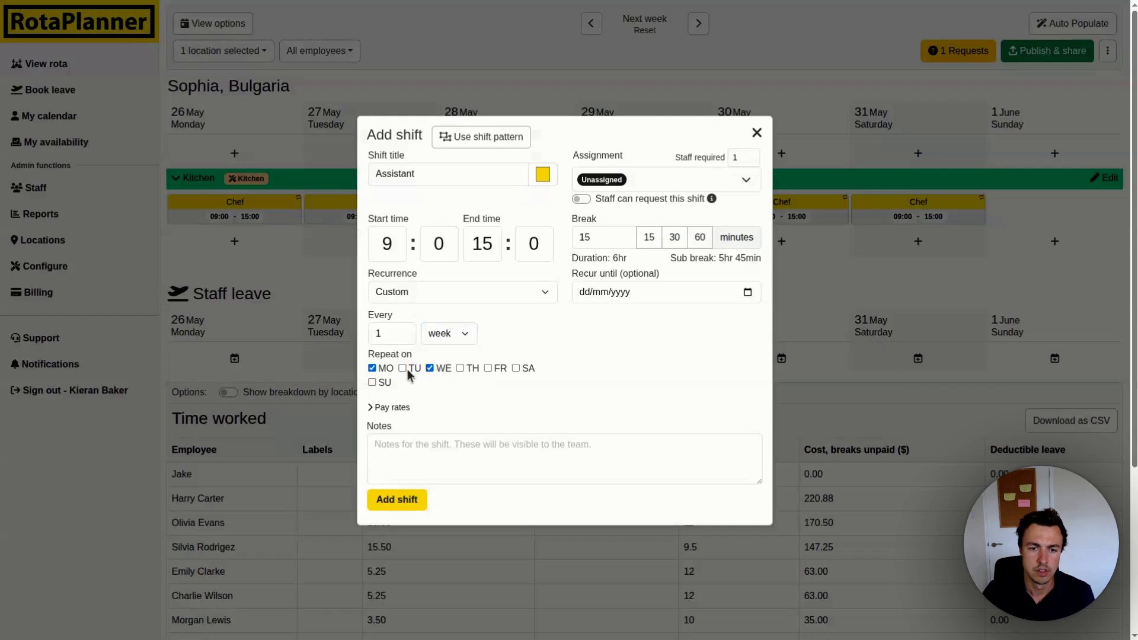
click(463, 369)
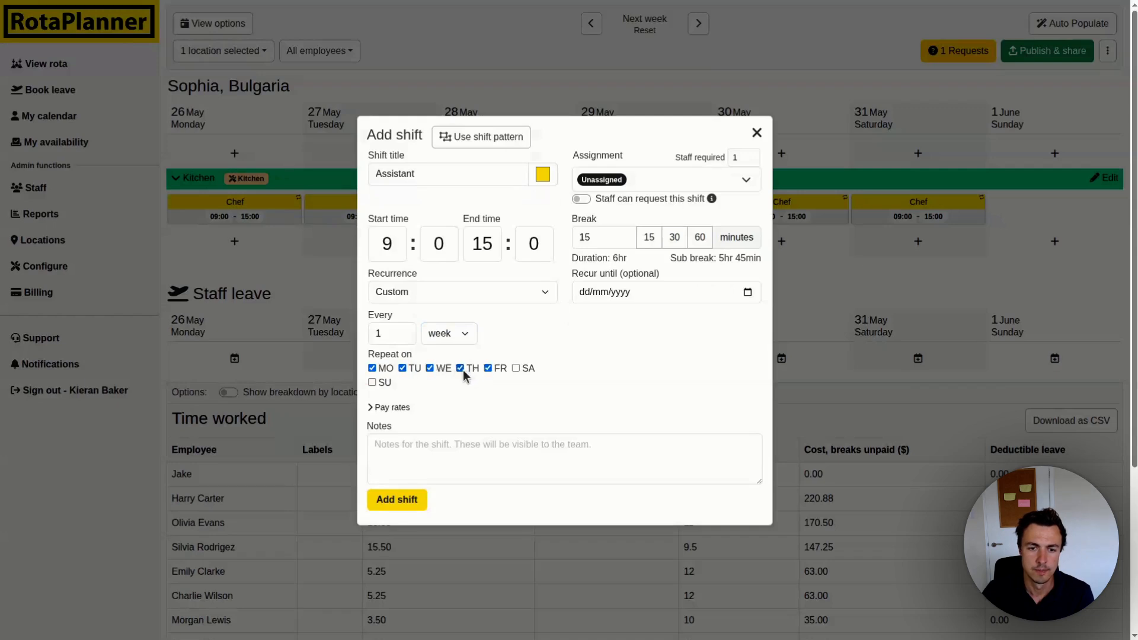
click(408, 502)
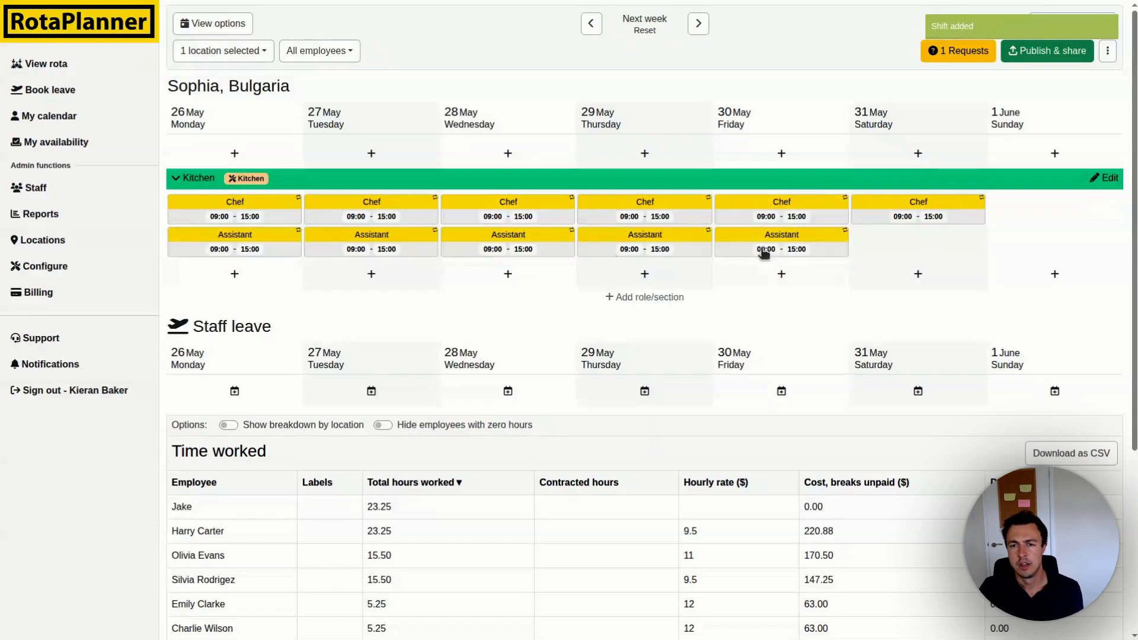
Change the Assistant series to a custom weekly recurrence that also includes Saturday, and update the series.
click(246, 242)
click(491, 201)
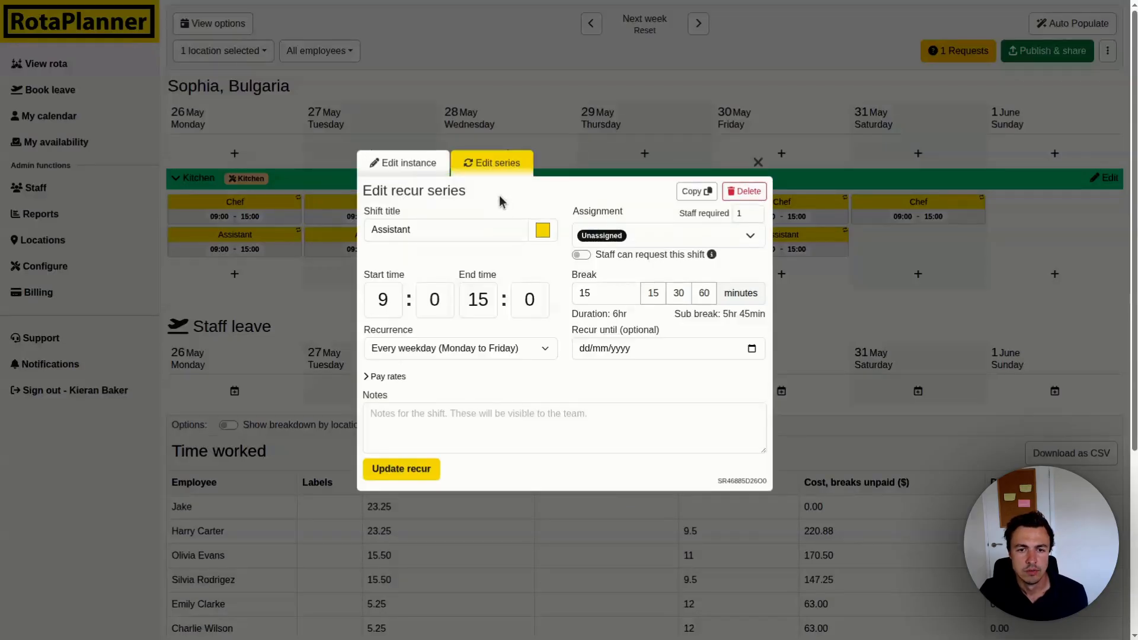
click(447, 349)
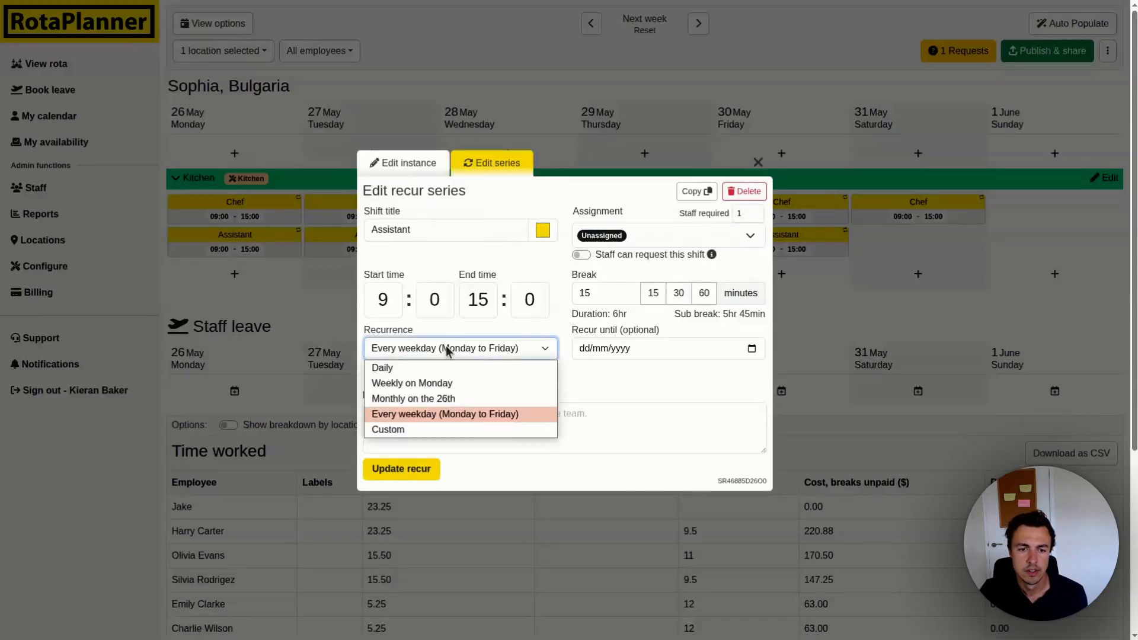
click(414, 431)
click(511, 381)
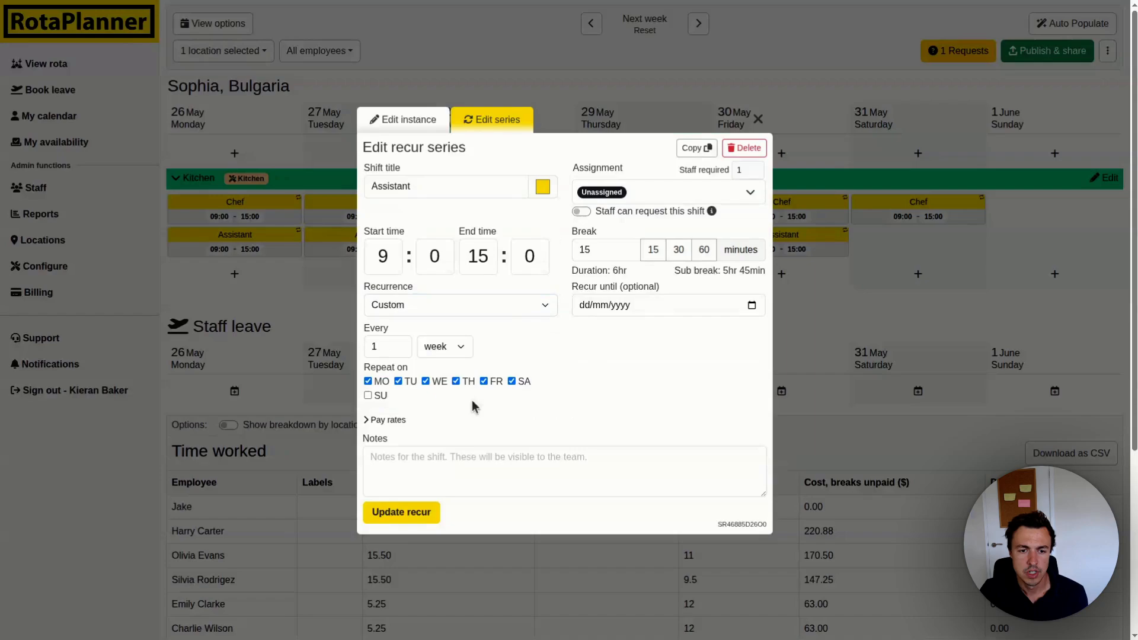
click(401, 513)
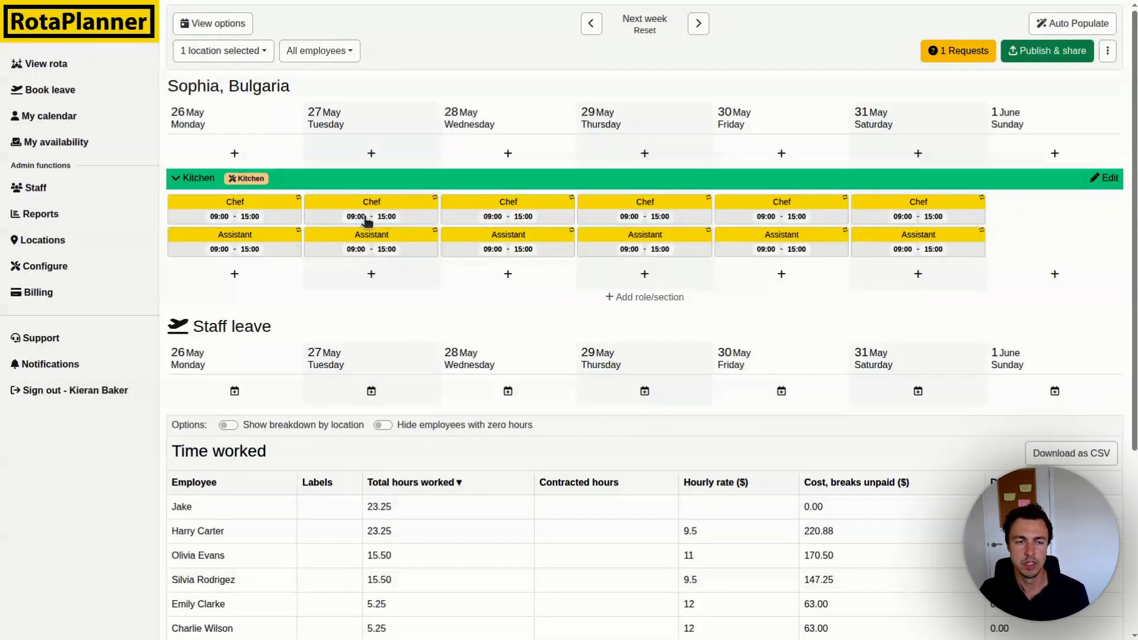
Add a new employee to the staff list by entering the employee's name, keeping availability at all locations.
click(45, 193)
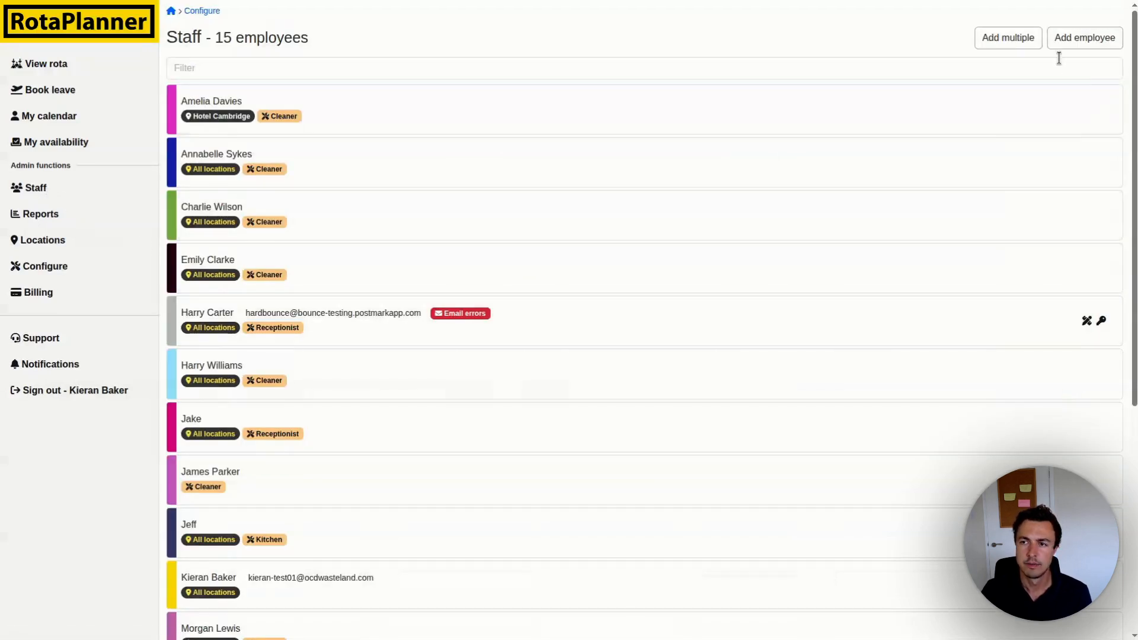
click(1079, 39)
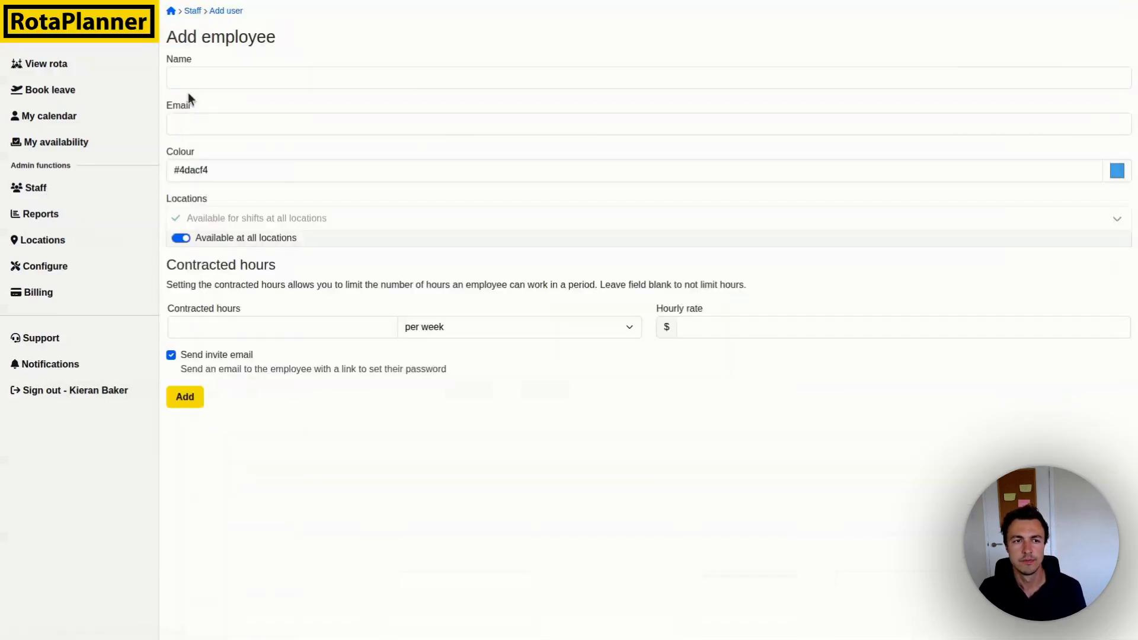
text(Jeff)
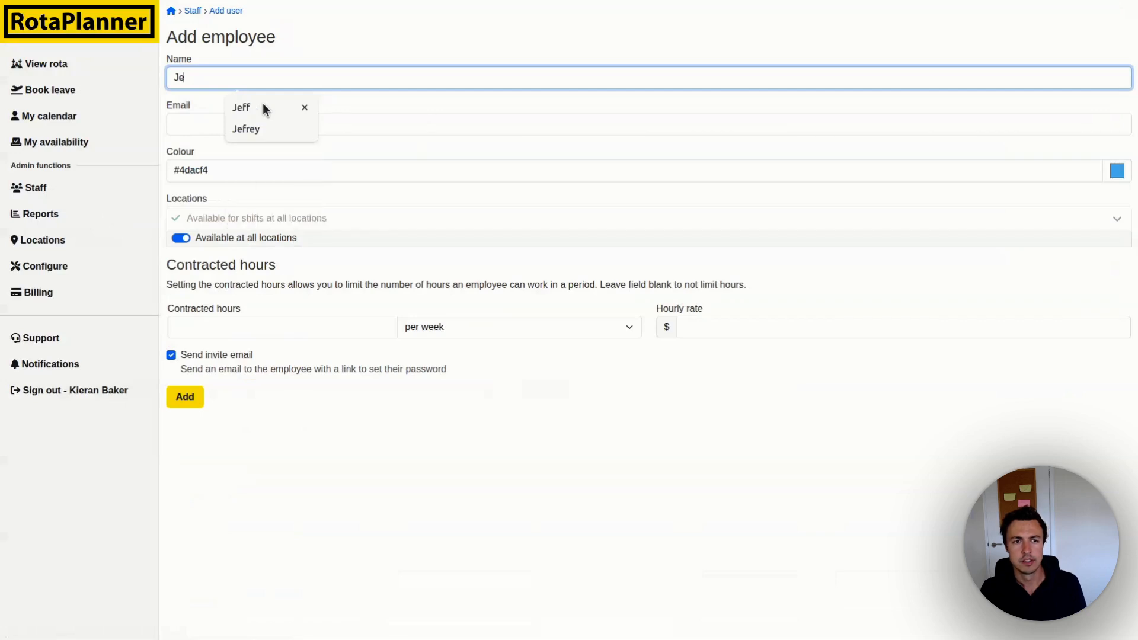
click(262, 106)
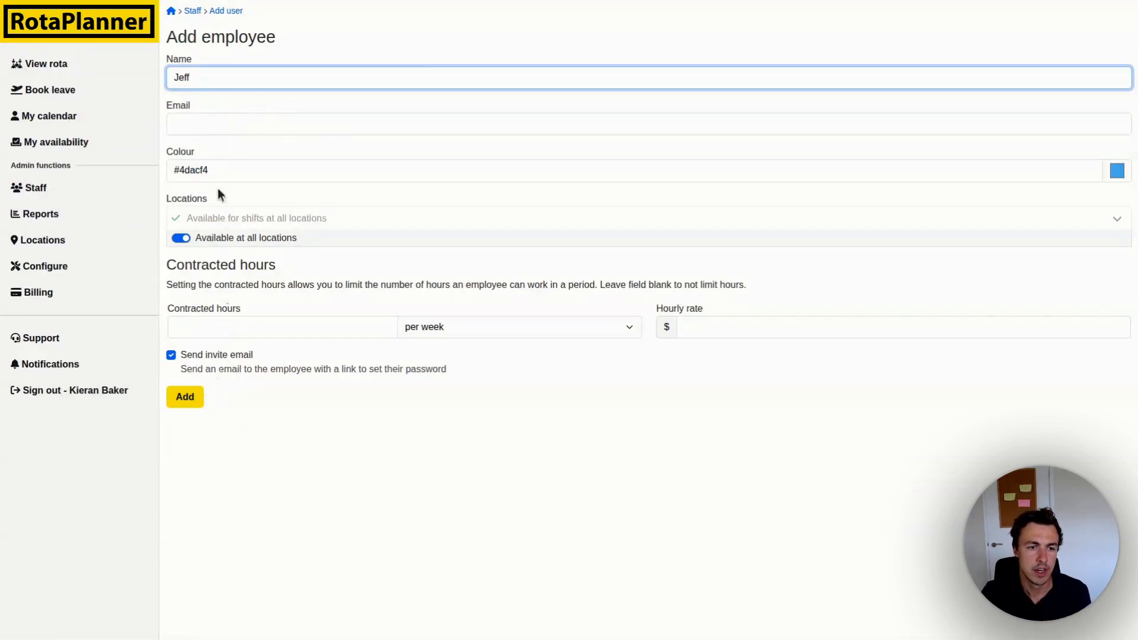
click(186, 403)
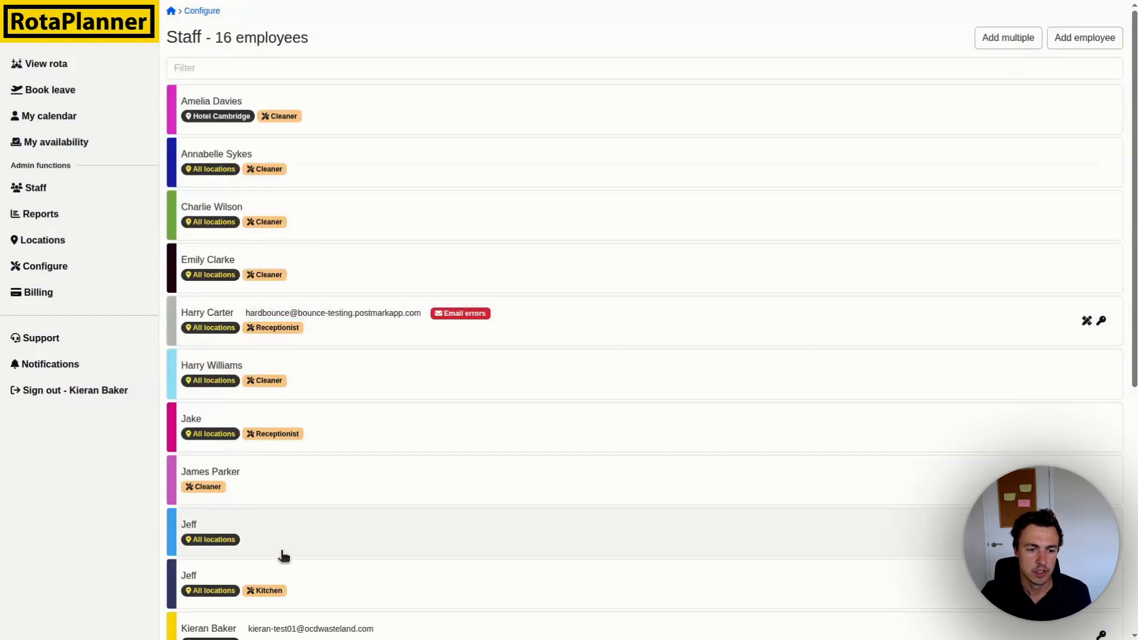
Give the newly added employee the Kitchen skill and save the profile.
click(303, 542)
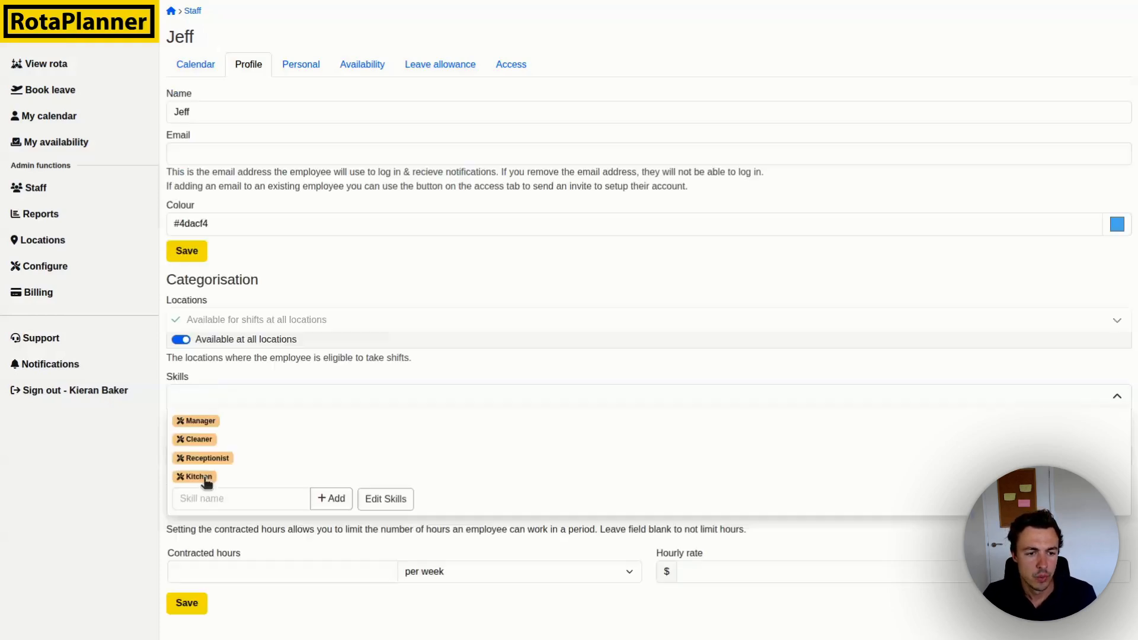
click(208, 475)
click(280, 374)
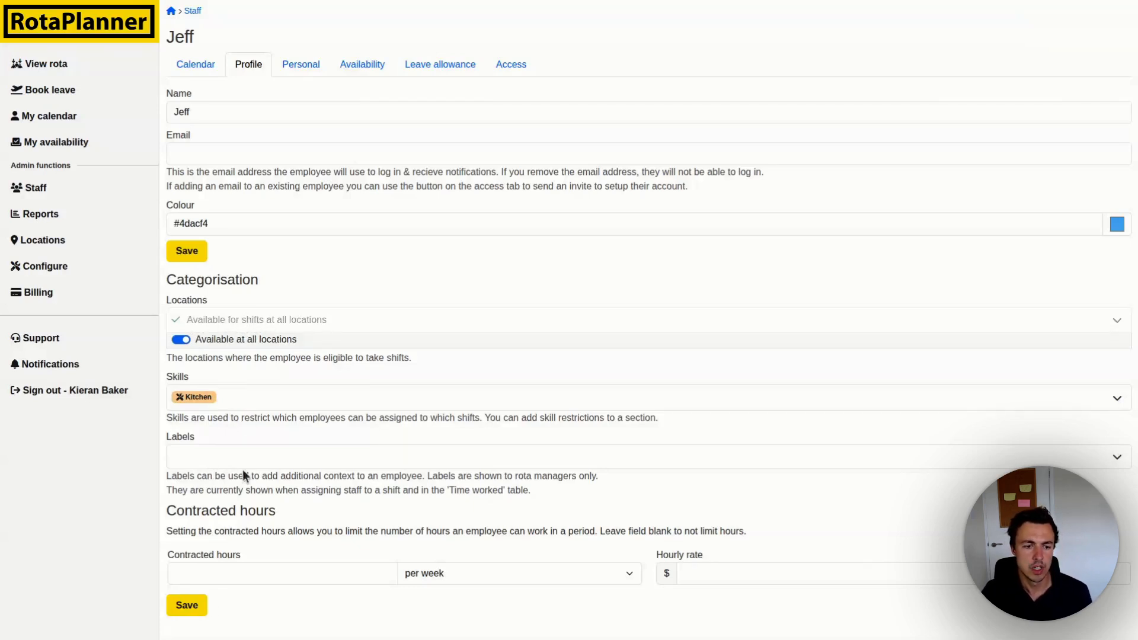
click(185, 606)
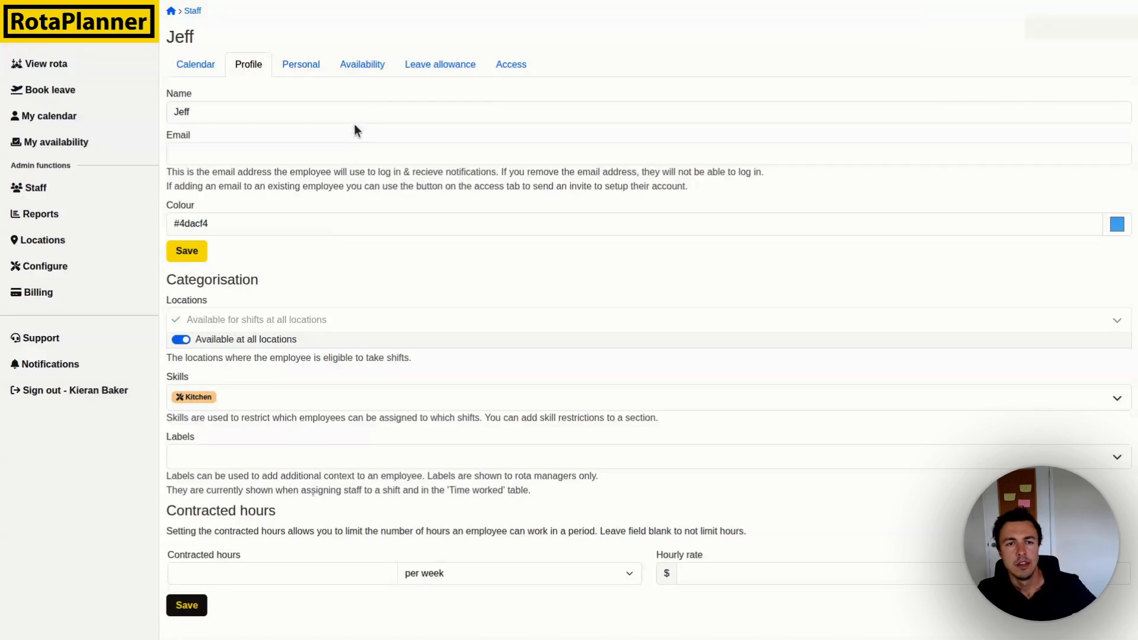
Mark the employee as unavailable all day on Monday 19, Tuesday 20 and Sunday 25 May.
click(362, 70)
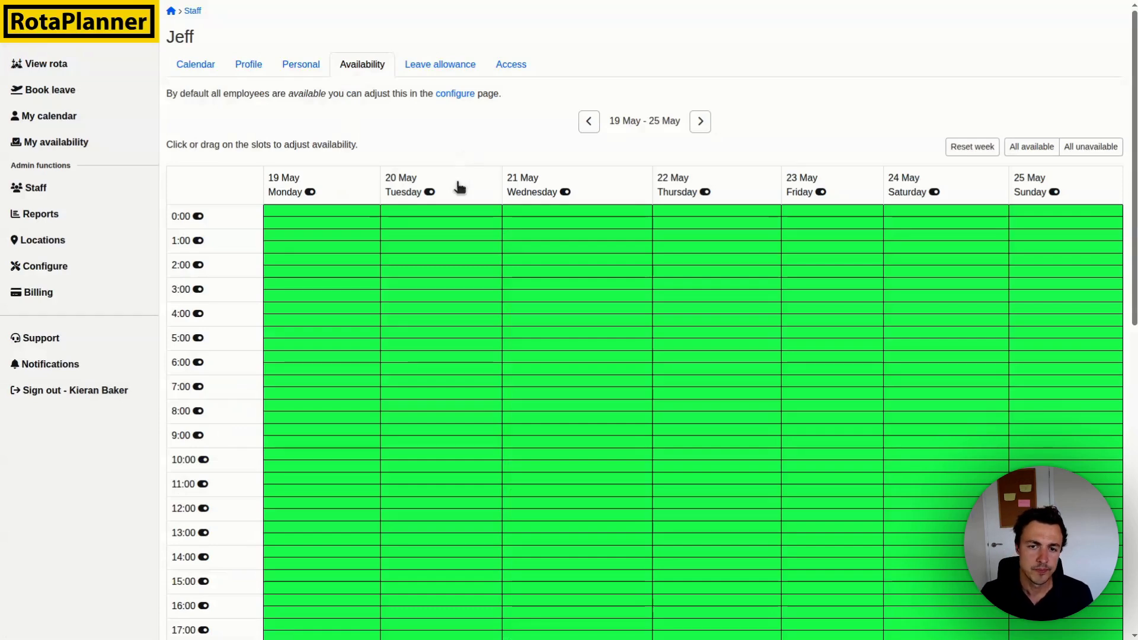
scroll(475, 233, down, 3)
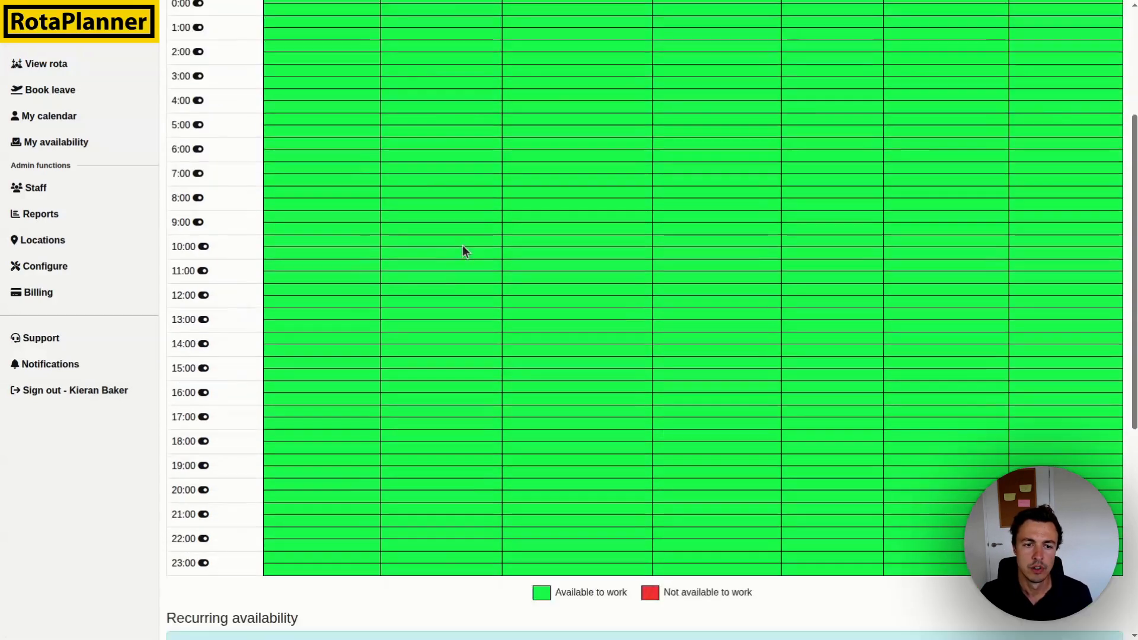
scroll(450, 261, up, 3)
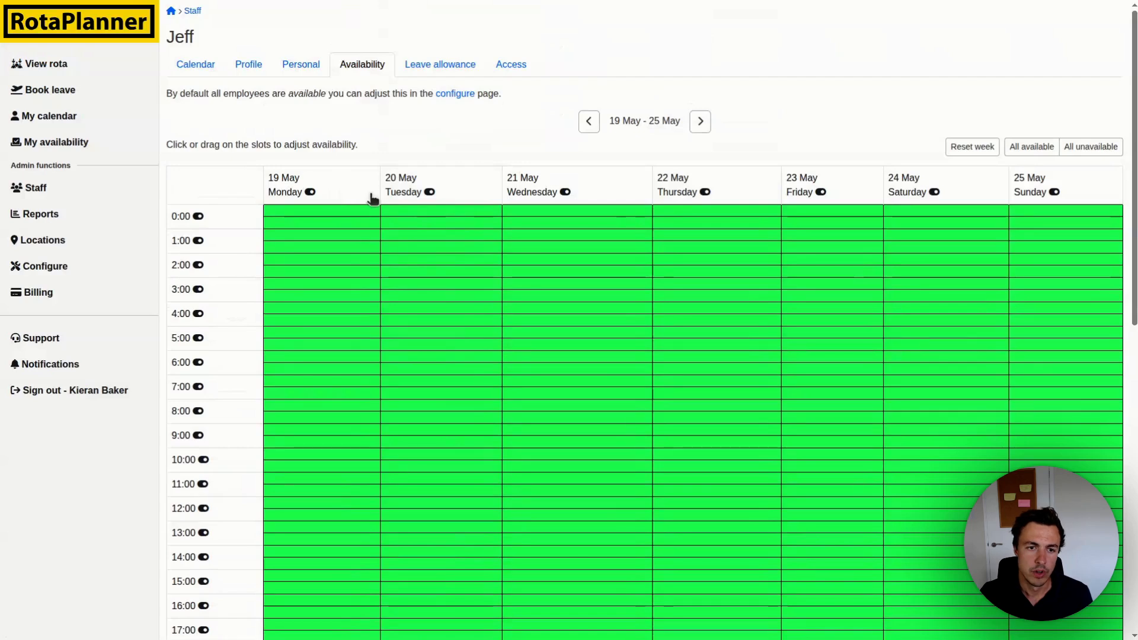
click(312, 191)
click(429, 192)
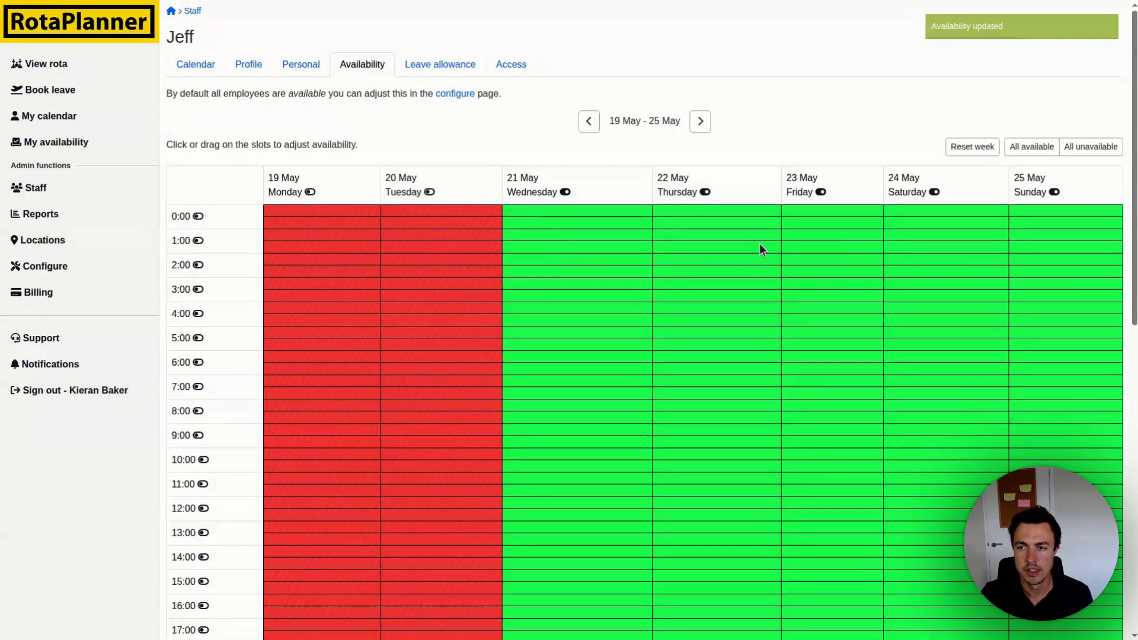
click(1056, 194)
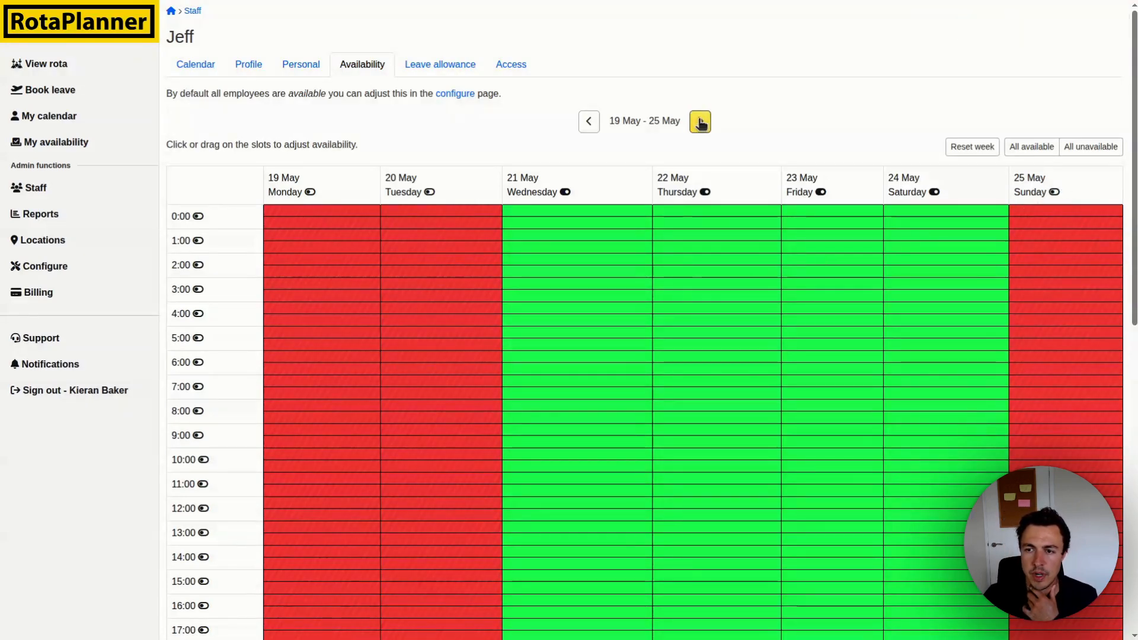
Check the employee's availability for 26 May to 1 June and the recurring availability section.
click(699, 121)
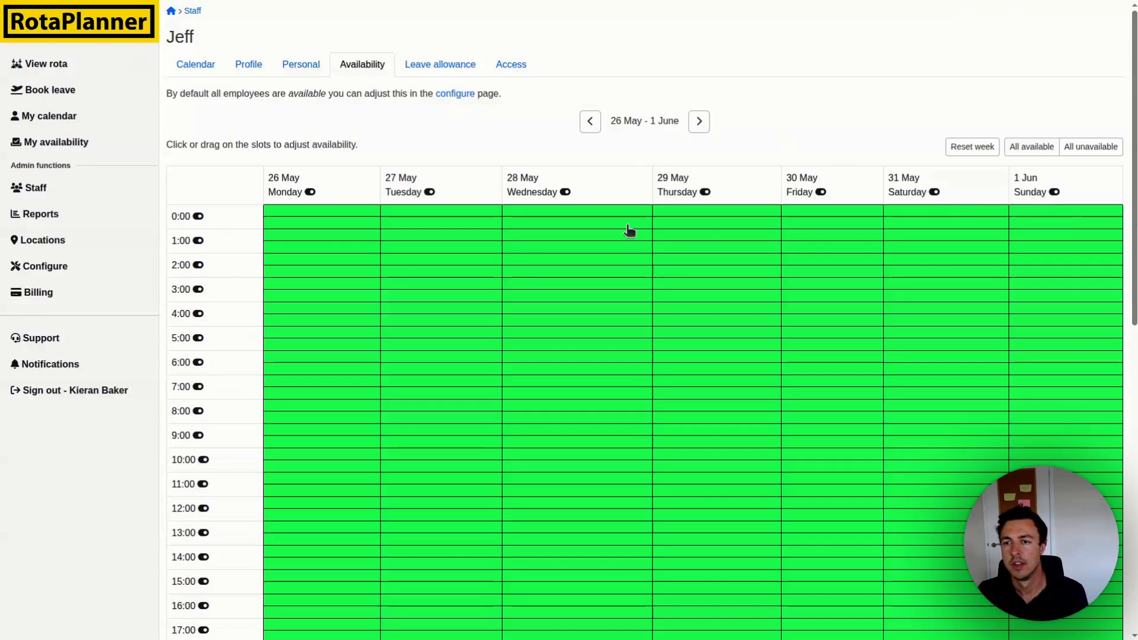
scroll(623, 300, down, 8)
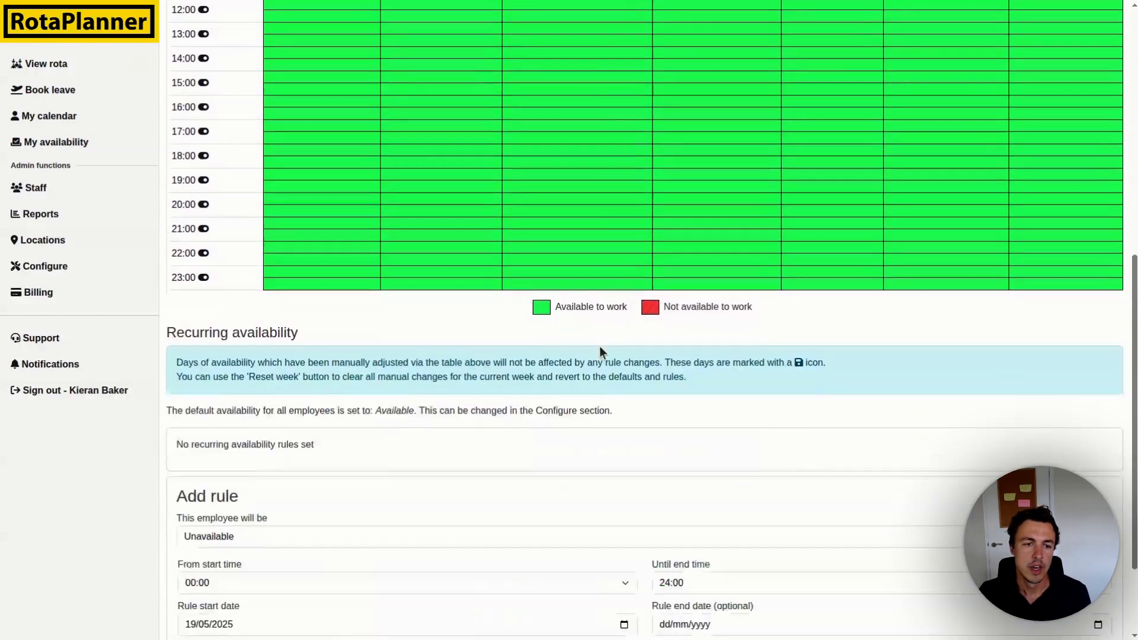
scroll(462, 452, up, 1)
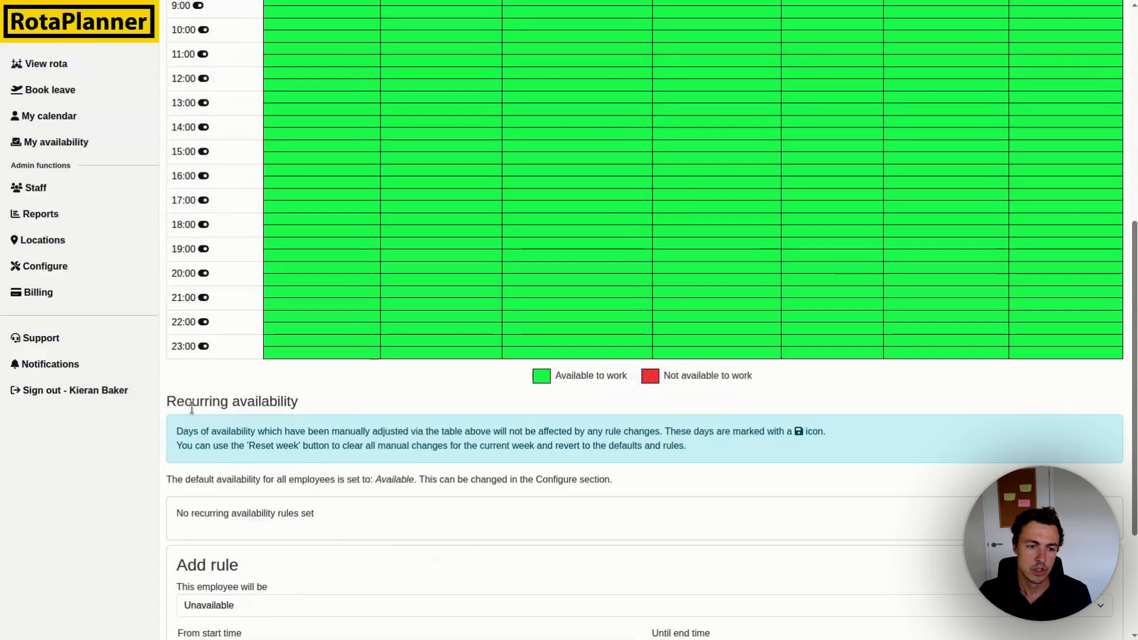
scroll(355, 451, up, 5)
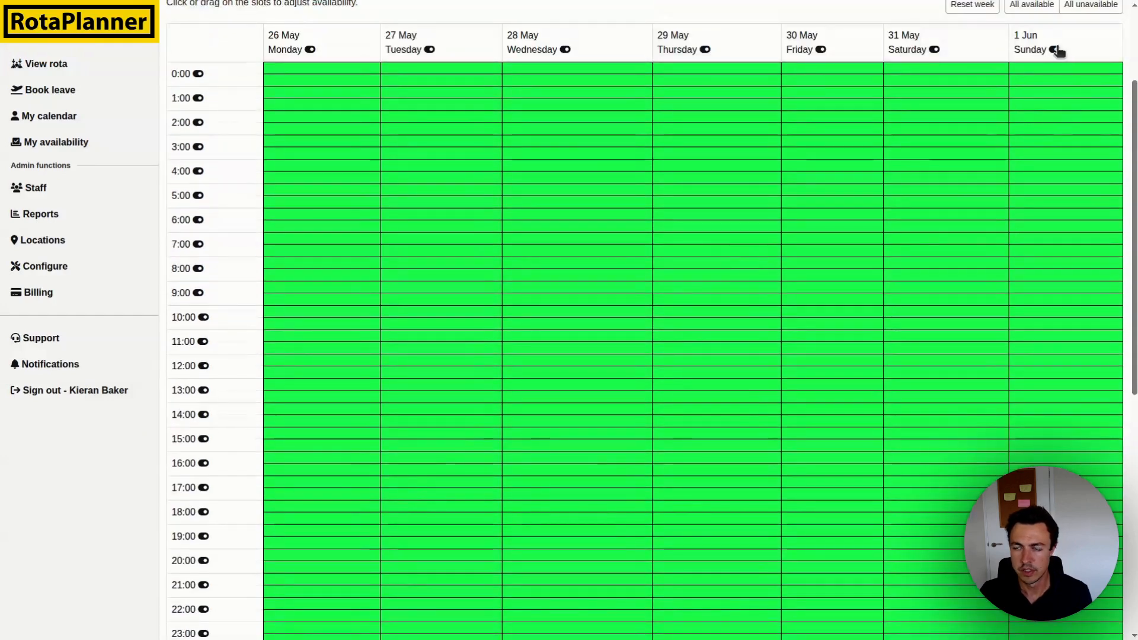
Add a recurring rule making the employee unavailable from 00:00 till 24:00 every week on Sunday, starting 19/05/2025.
scroll(712, 365, down, 8)
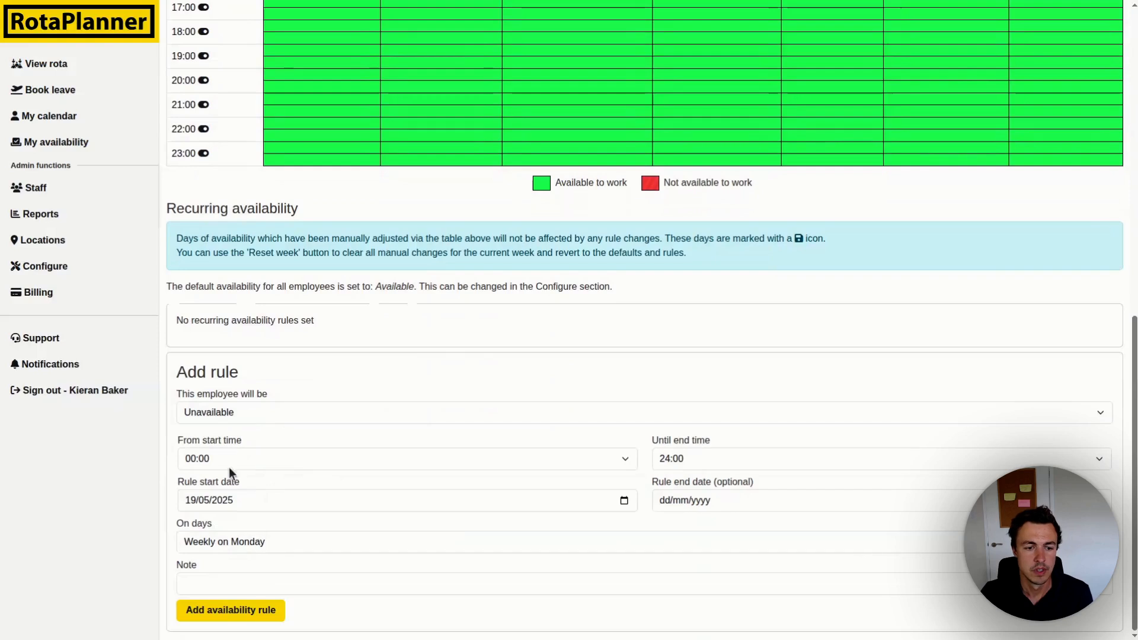
click(240, 458)
click(242, 459)
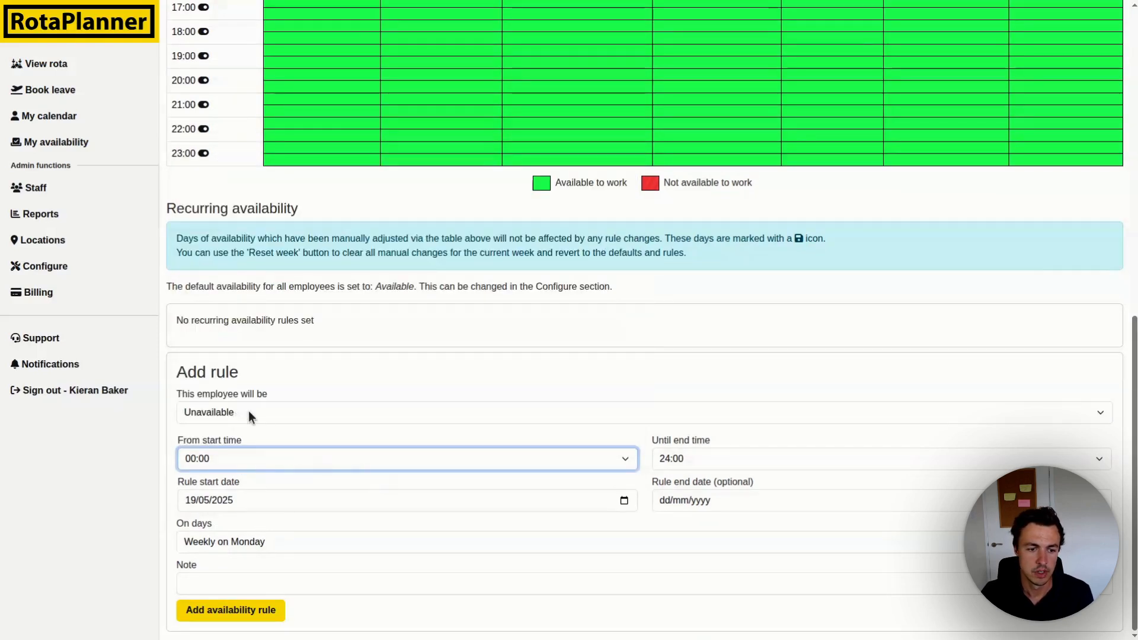
click(287, 544)
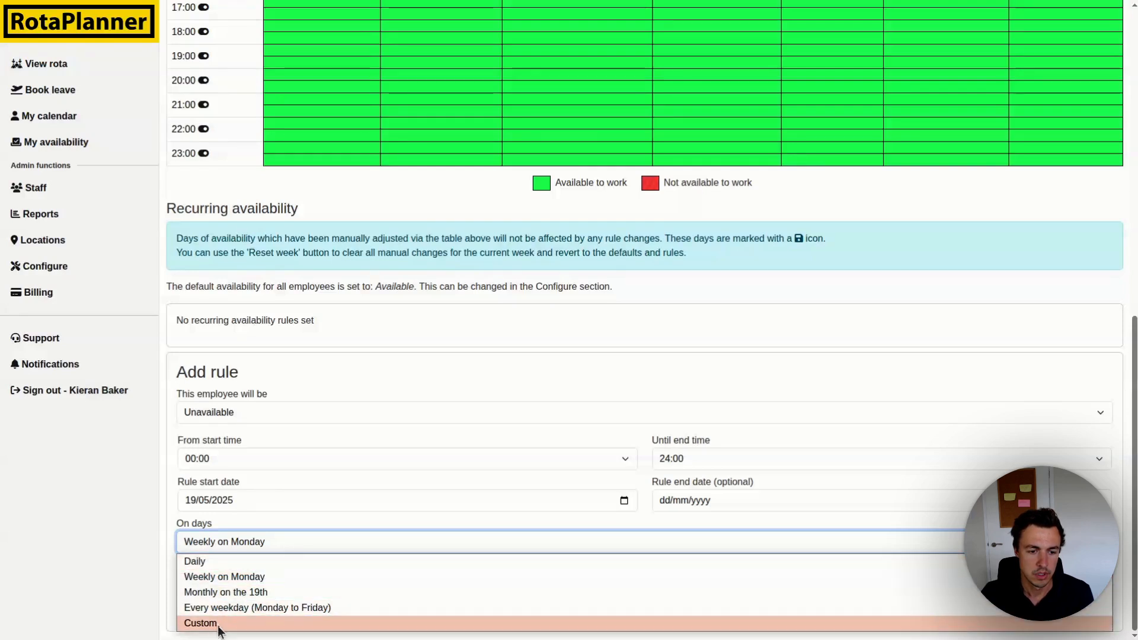
click(219, 624)
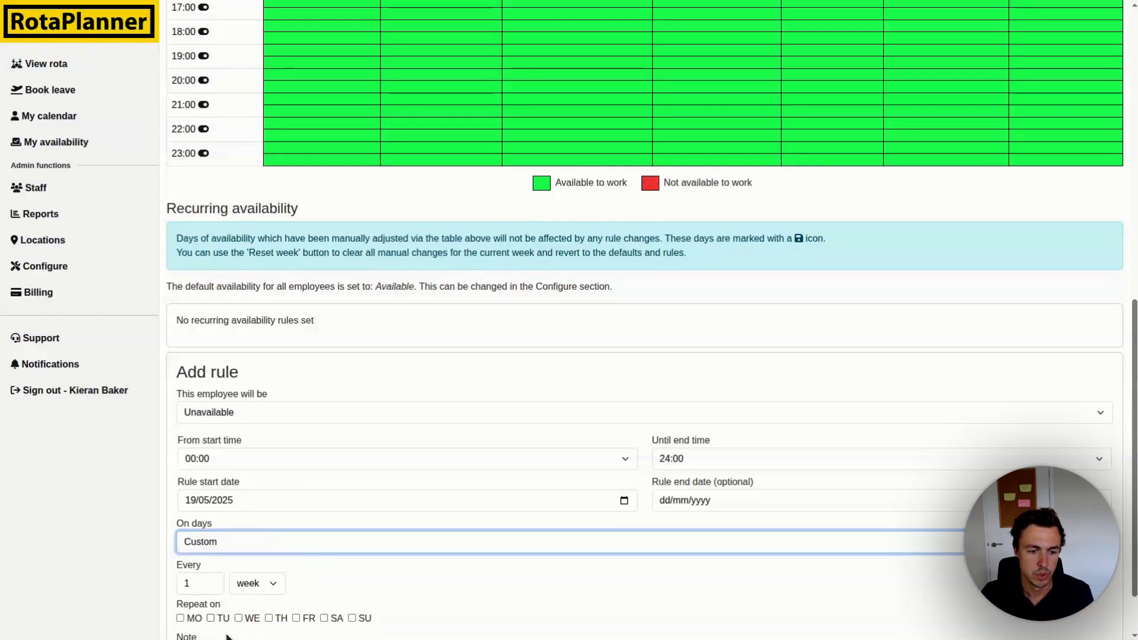
click(353, 618)
scroll(276, 532, down, 1)
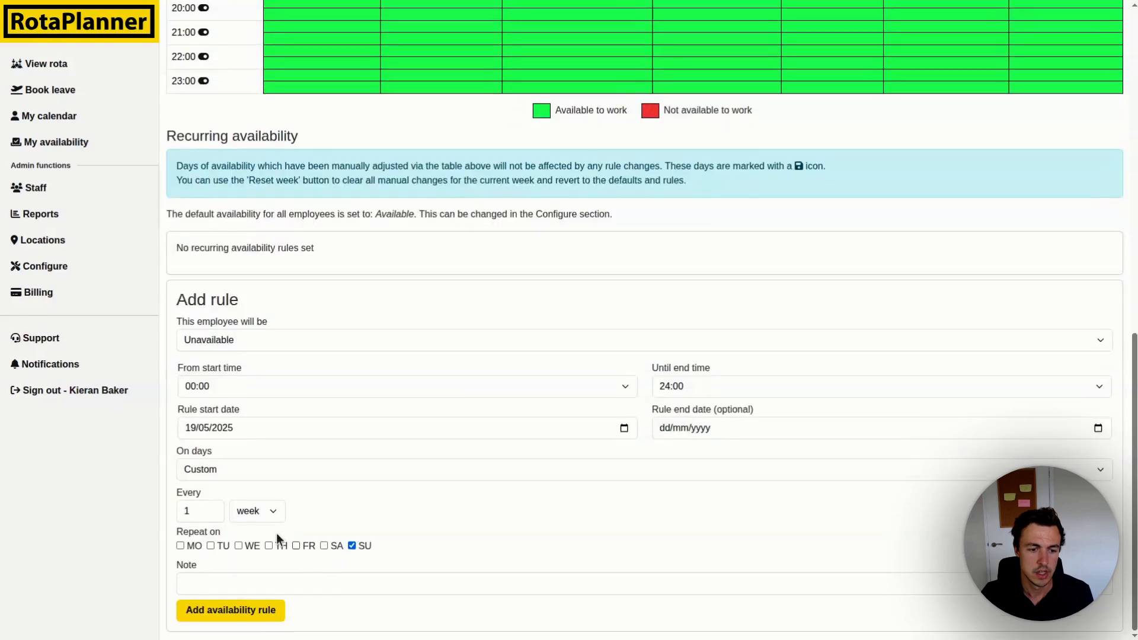
click(226, 609)
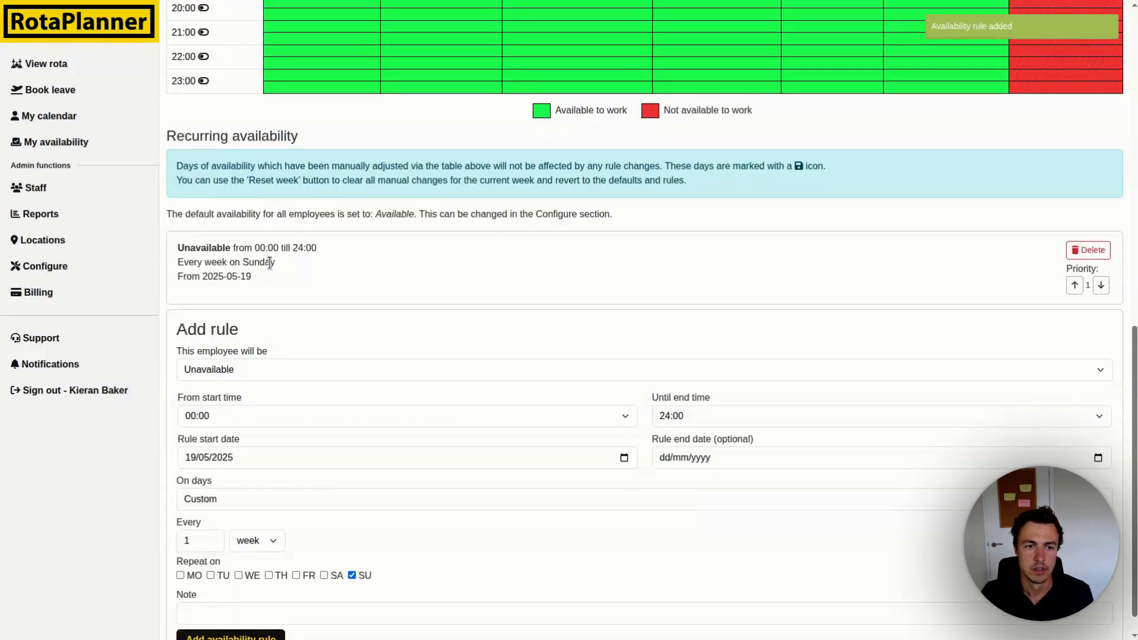
Check how the Sunday rule affects the employee's availability in the weeks from 26 May to 22 June.
scroll(429, 314, up, 10)
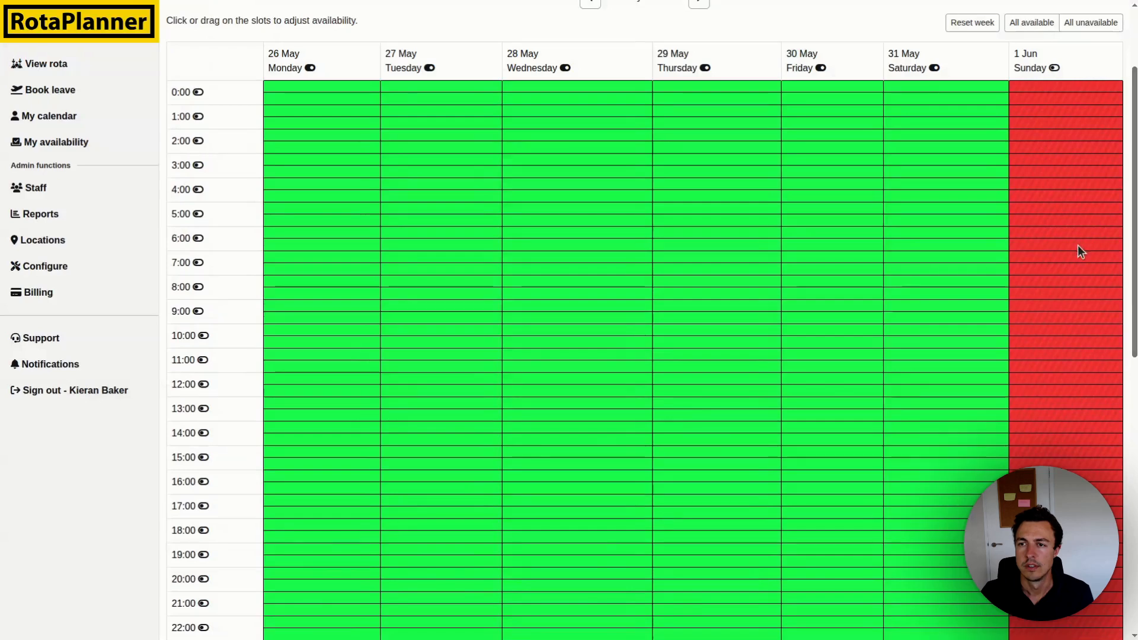
scroll(1077, 251, up, 2)
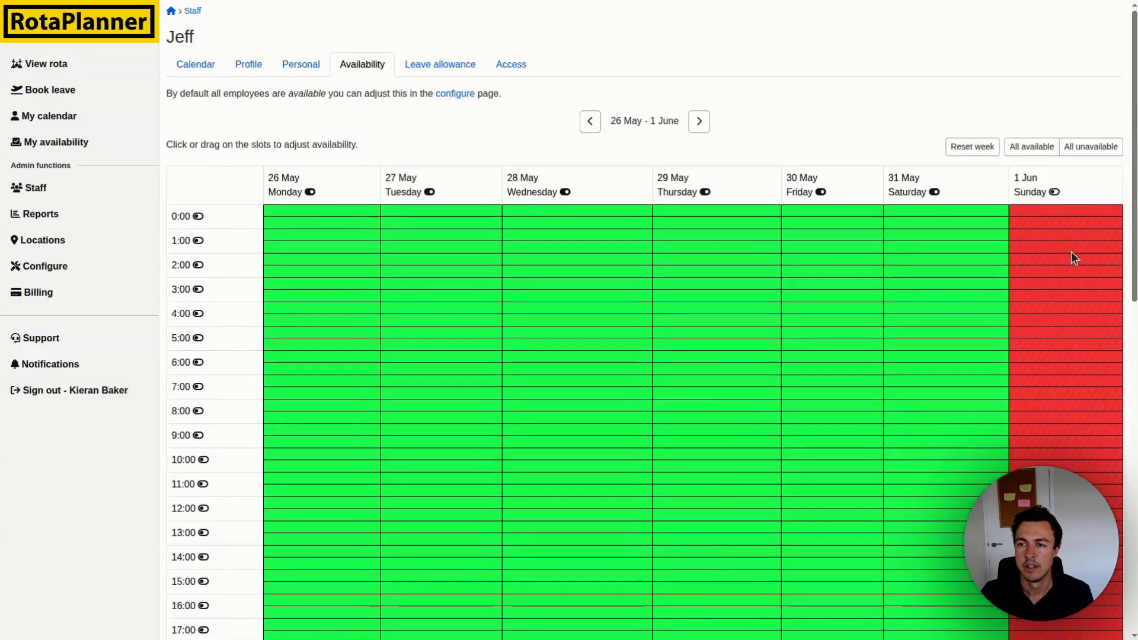
click(698, 121)
click(700, 122)
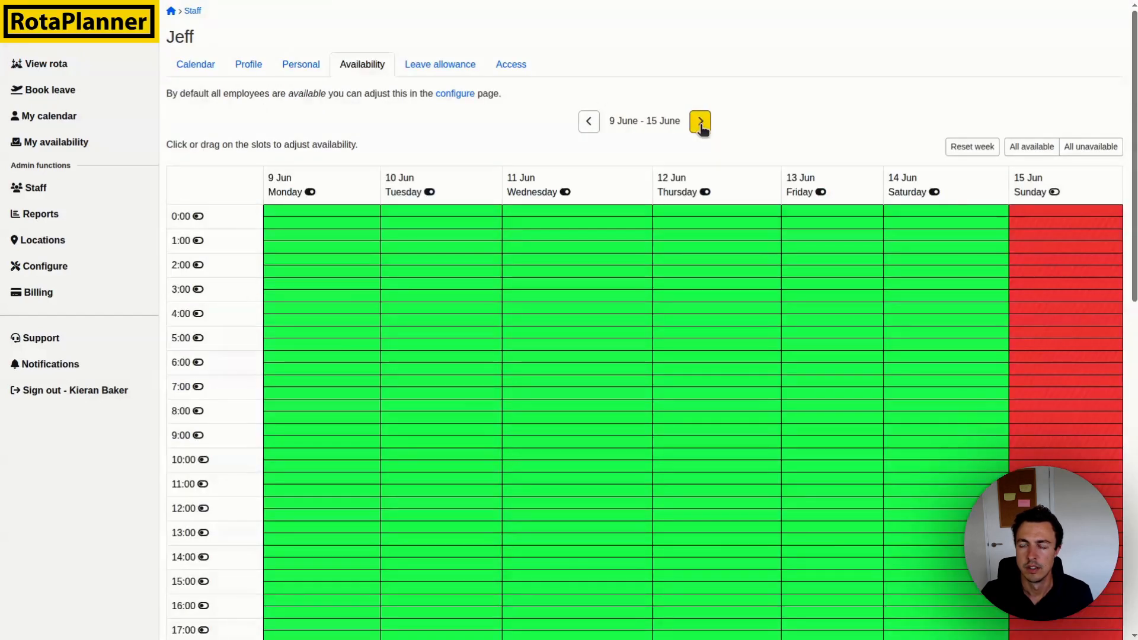
click(700, 123)
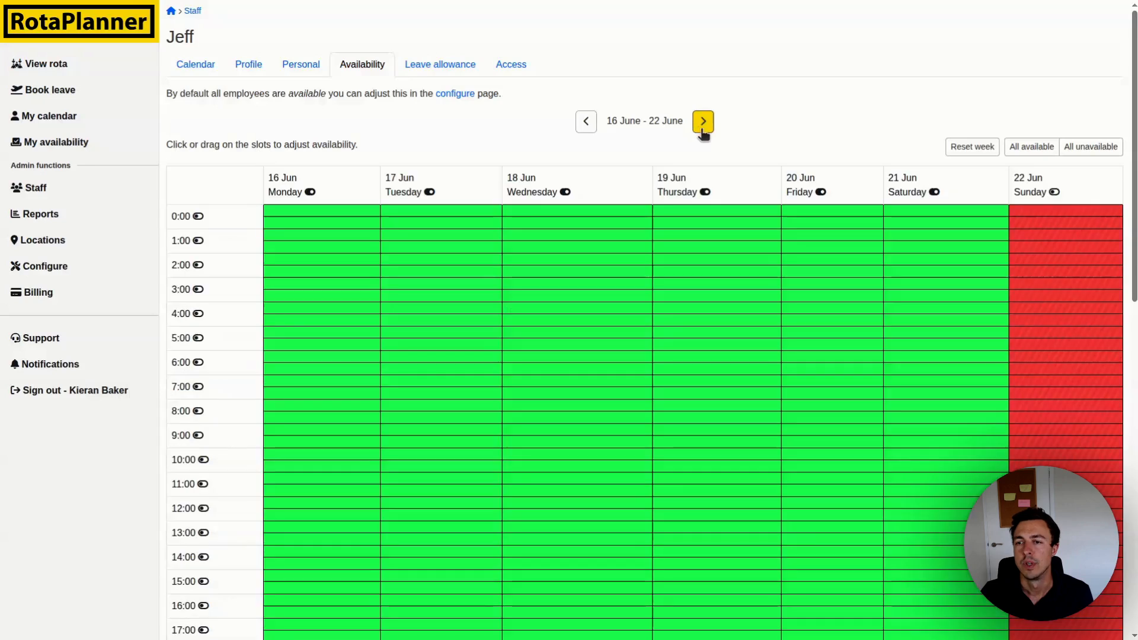
click(586, 123)
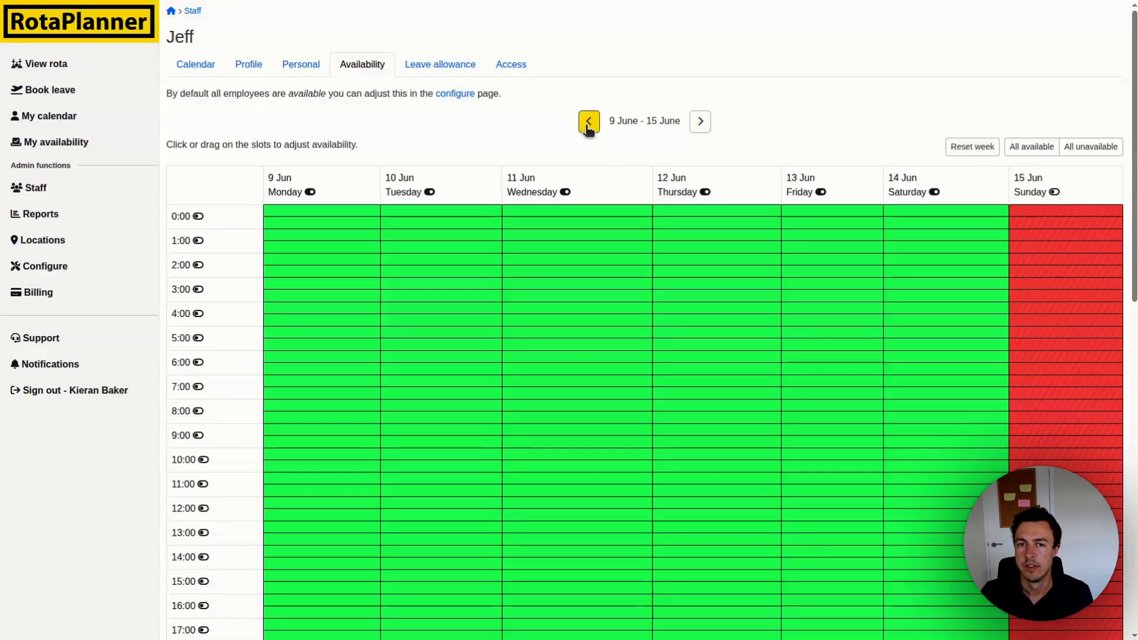
click(589, 123)
Add a second recurring rule making the employee unavailable from 00:00 until 06:00 every 1 day, starting 19/05/2025.
scroll(506, 398, down, 10)
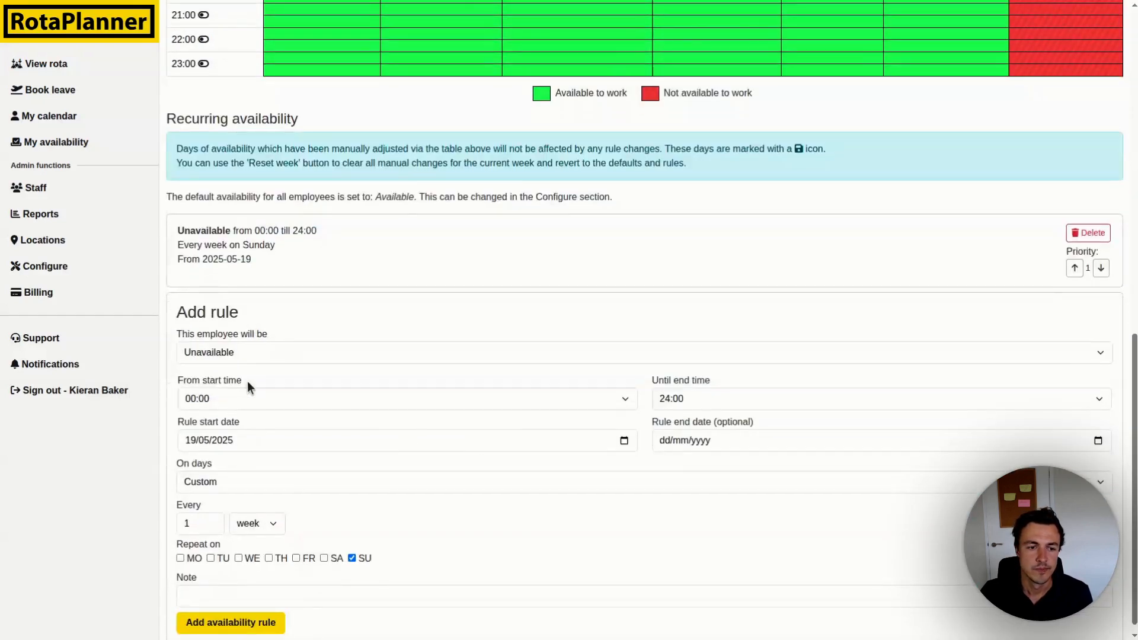
click(256, 399)
click(257, 401)
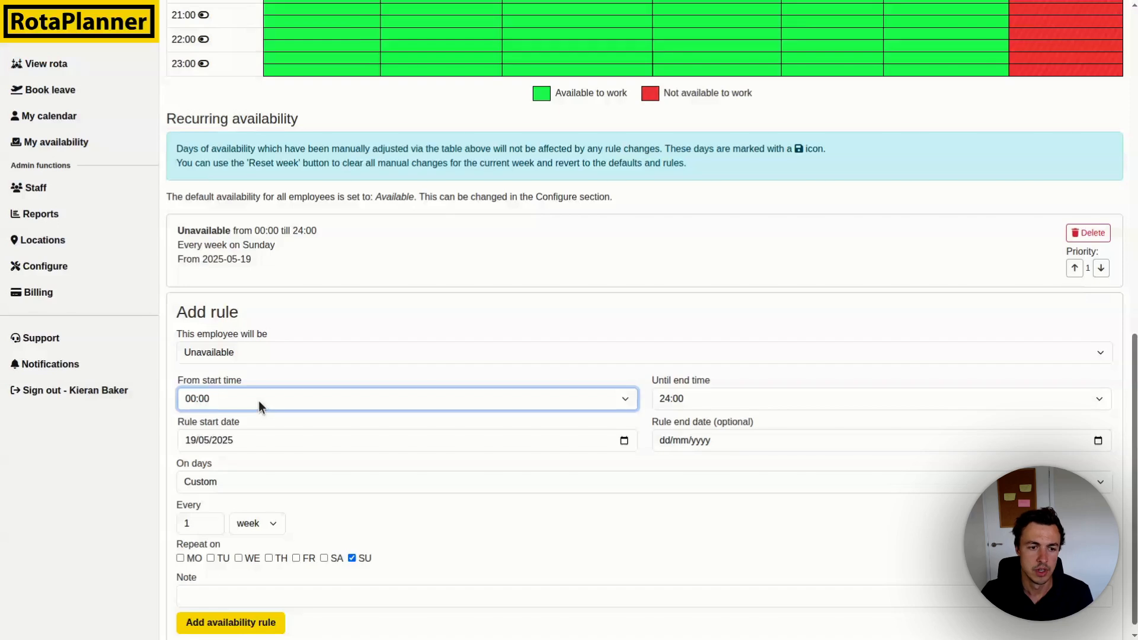
click(260, 400)
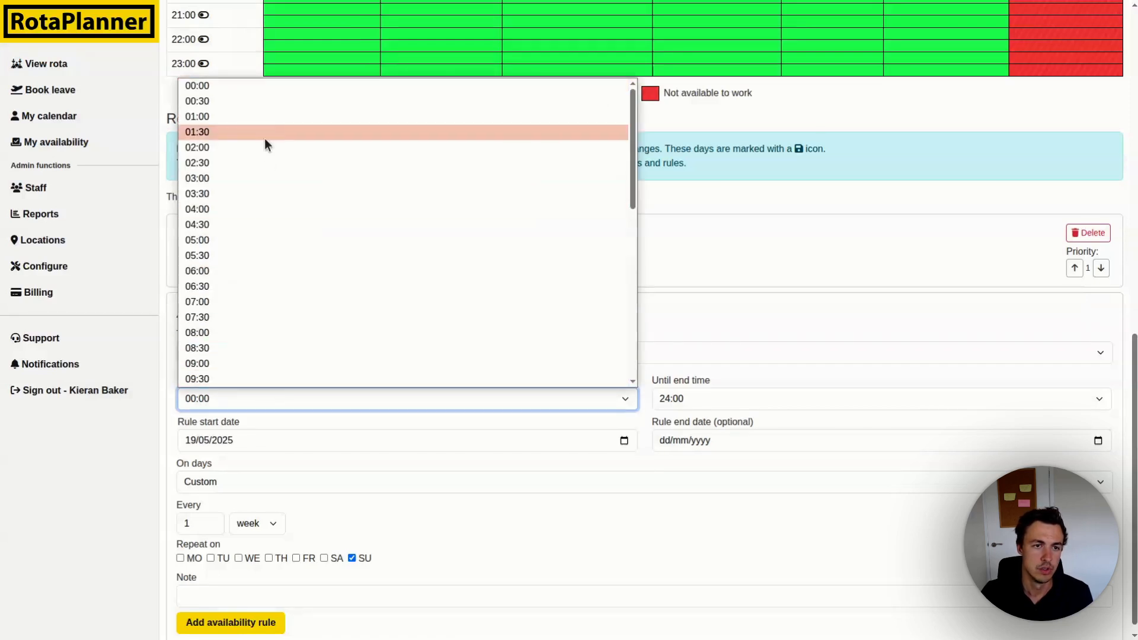
click(235, 91)
click(738, 397)
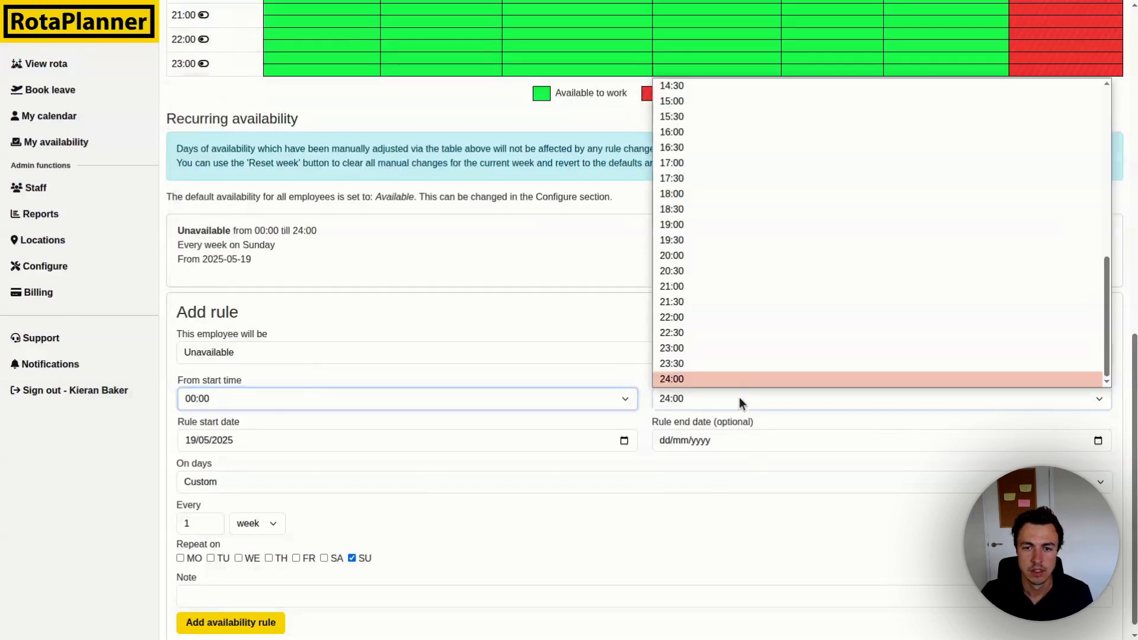
scroll(708, 178, up, 1)
scroll(689, 178, up, 6)
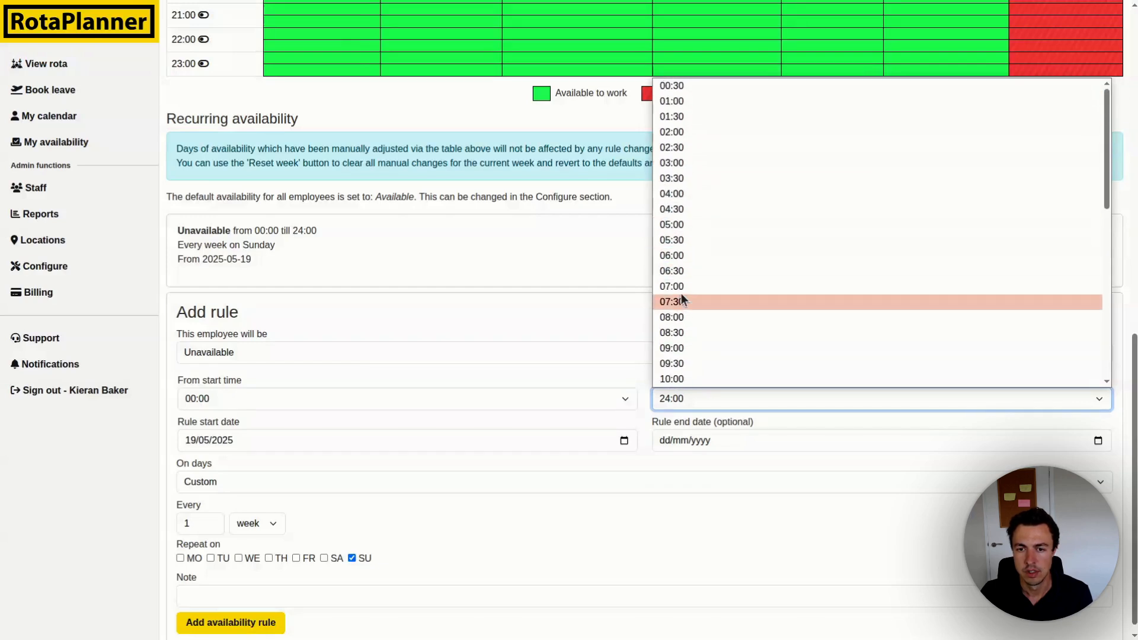
click(684, 255)
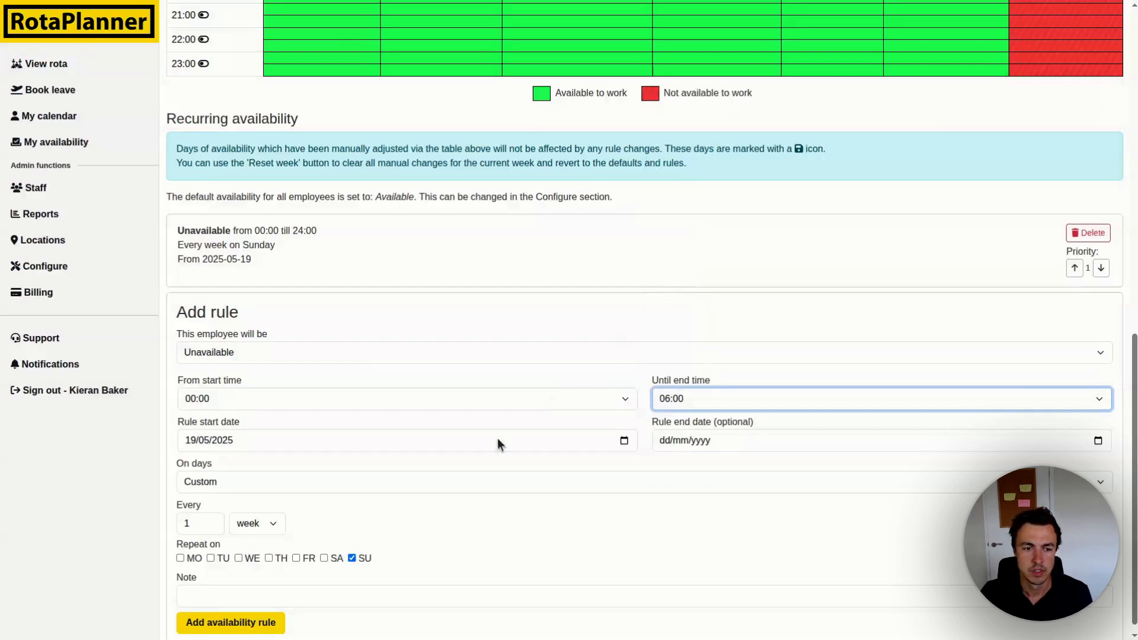
click(258, 525)
click(258, 549)
key(Up)
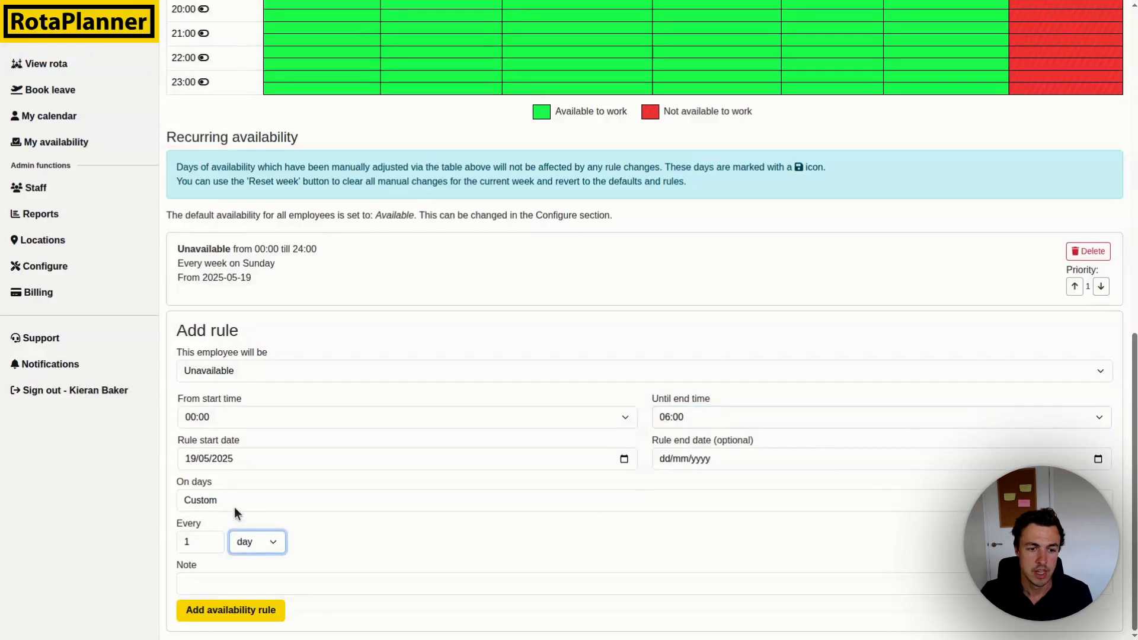
click(236, 611)
Examine the employee's availability for the weeks of 2–8 June and 9–15 June under both rules.
scroll(401, 545, up, 10)
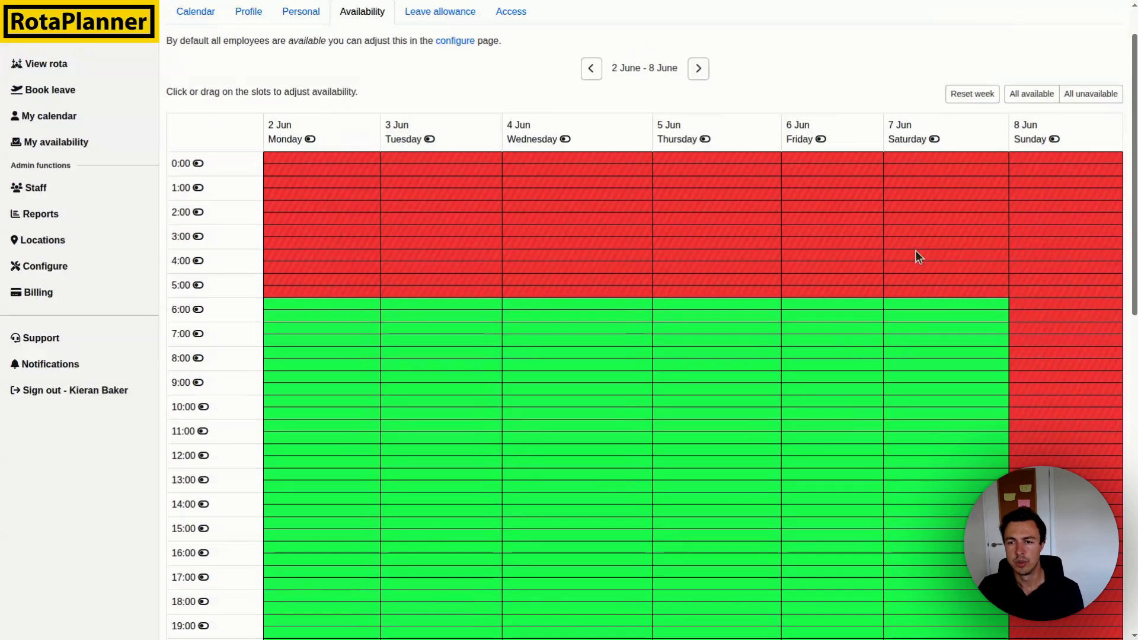
click(698, 68)
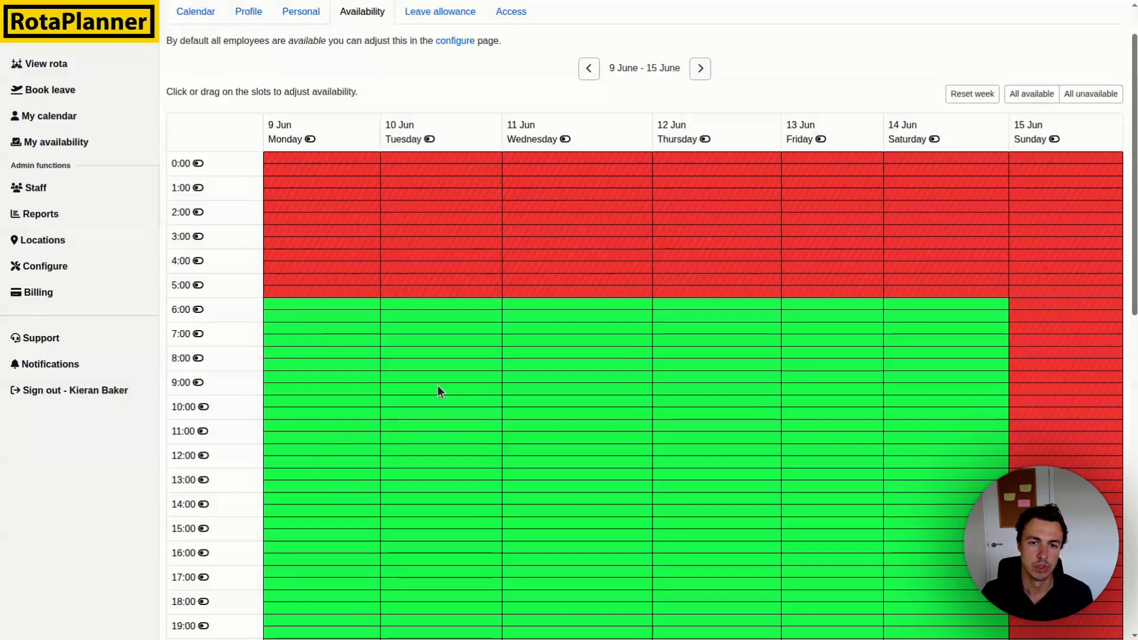
scroll(447, 382, down, 8)
scroll(478, 442, up, 6)
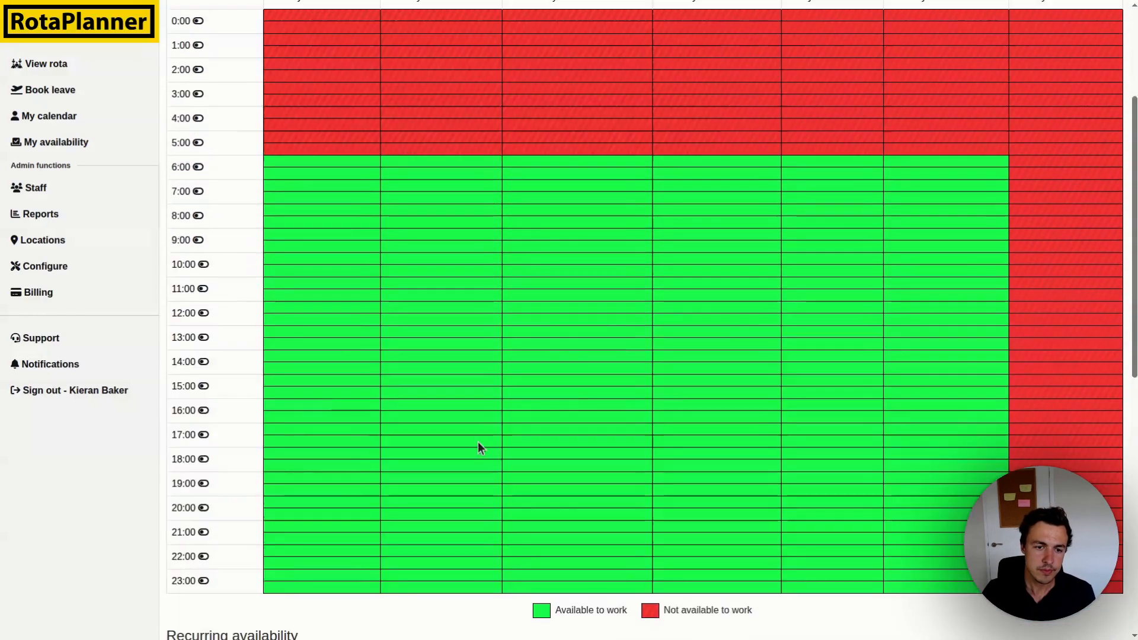
scroll(472, 444, up, 3)
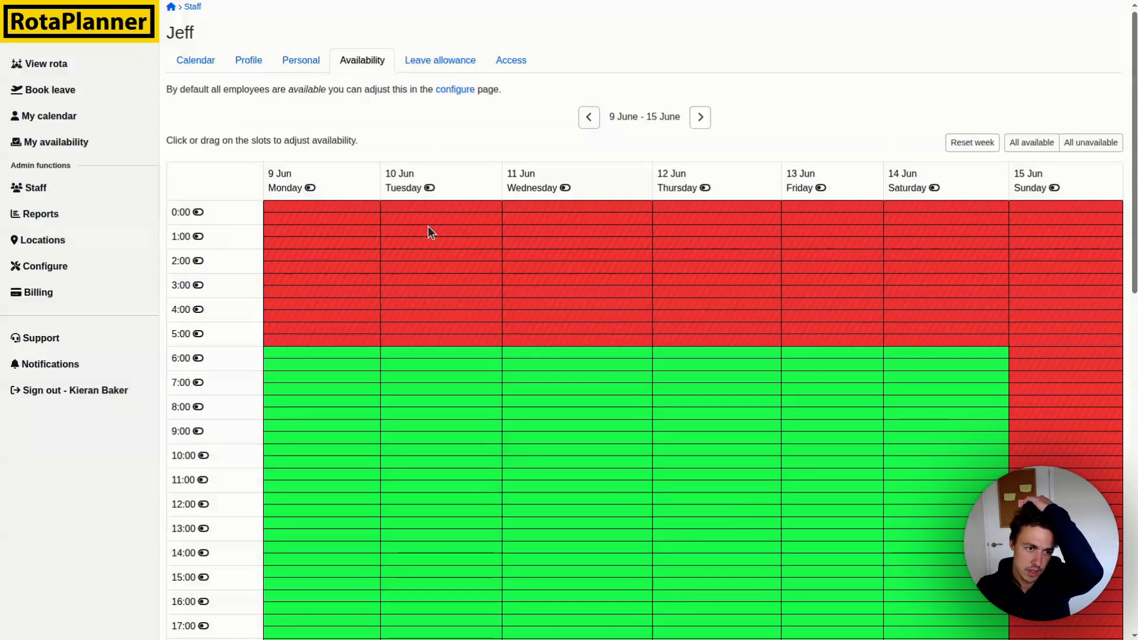
Look up the setting that allows staff to set their own availability on the Configure page.
click(29, 266)
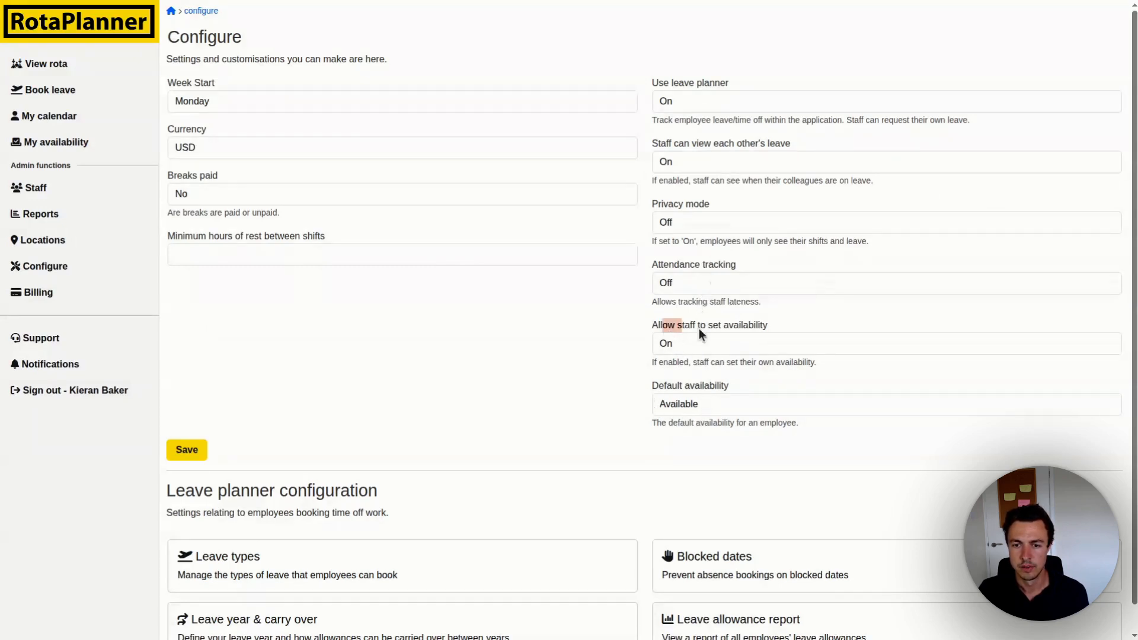
click(765, 329)
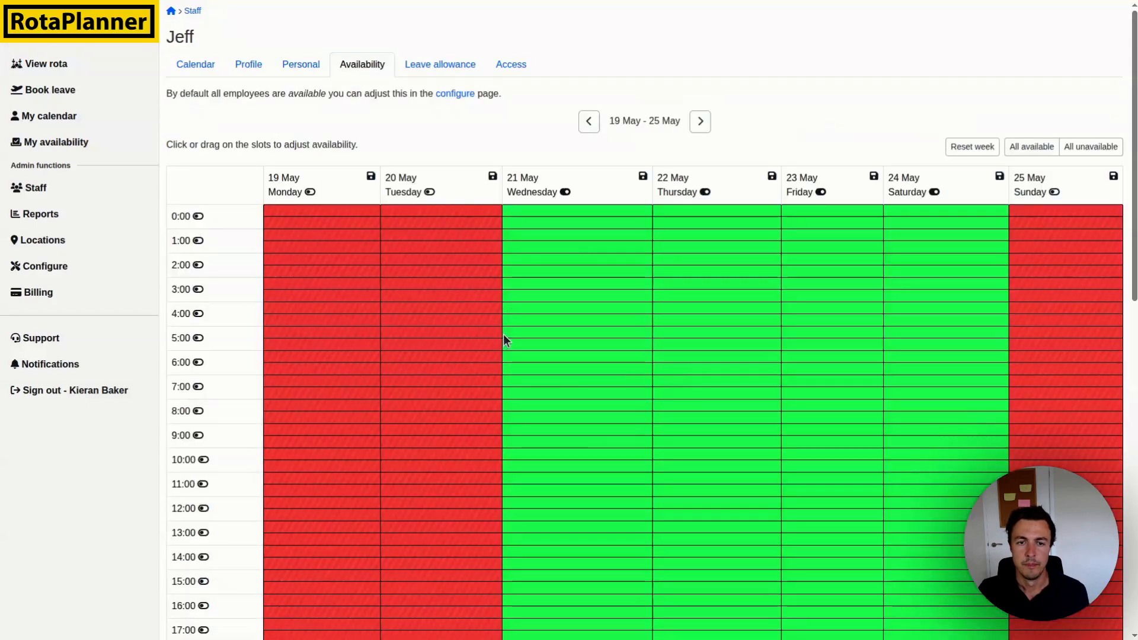
In the employee's availability for 26 May to 1 June, make Sunday 1 June available all day.
scroll(505, 284, down, 1)
scroll(716, 140, up, 1)
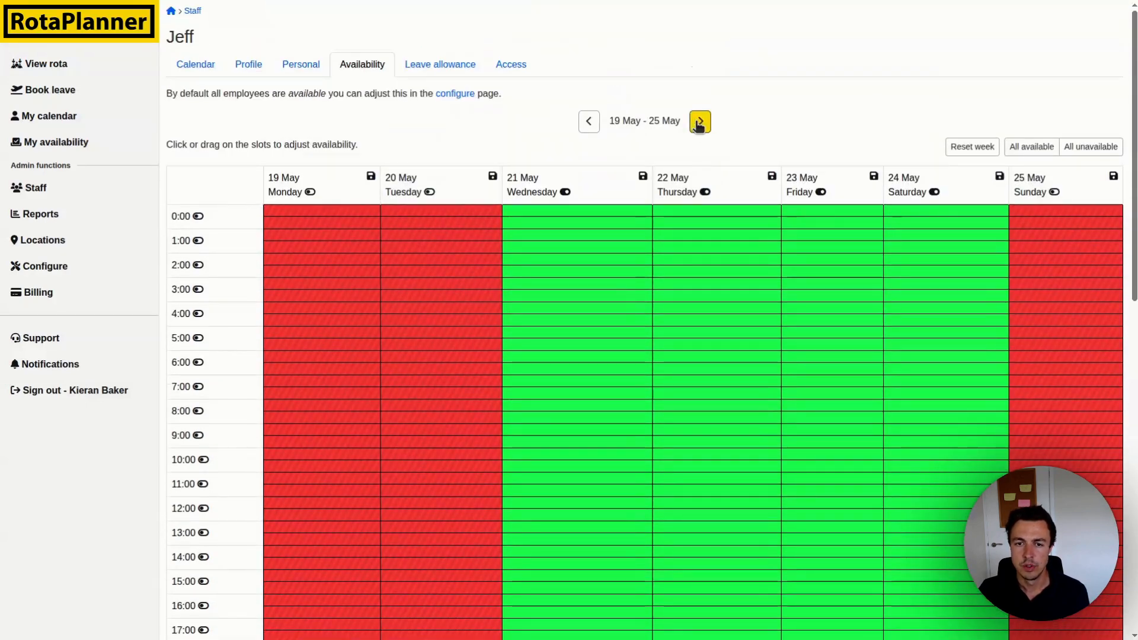
click(700, 121)
scroll(629, 377, down, 1)
scroll(625, 371, down, 3)
scroll(891, 437, up, 4)
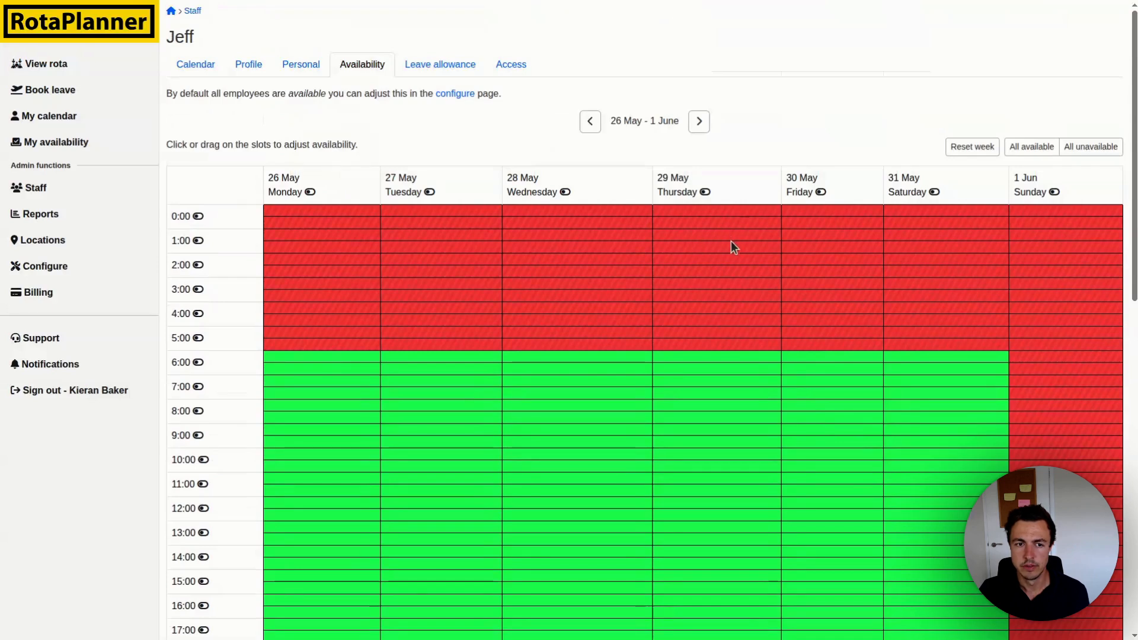
click(1062, 194)
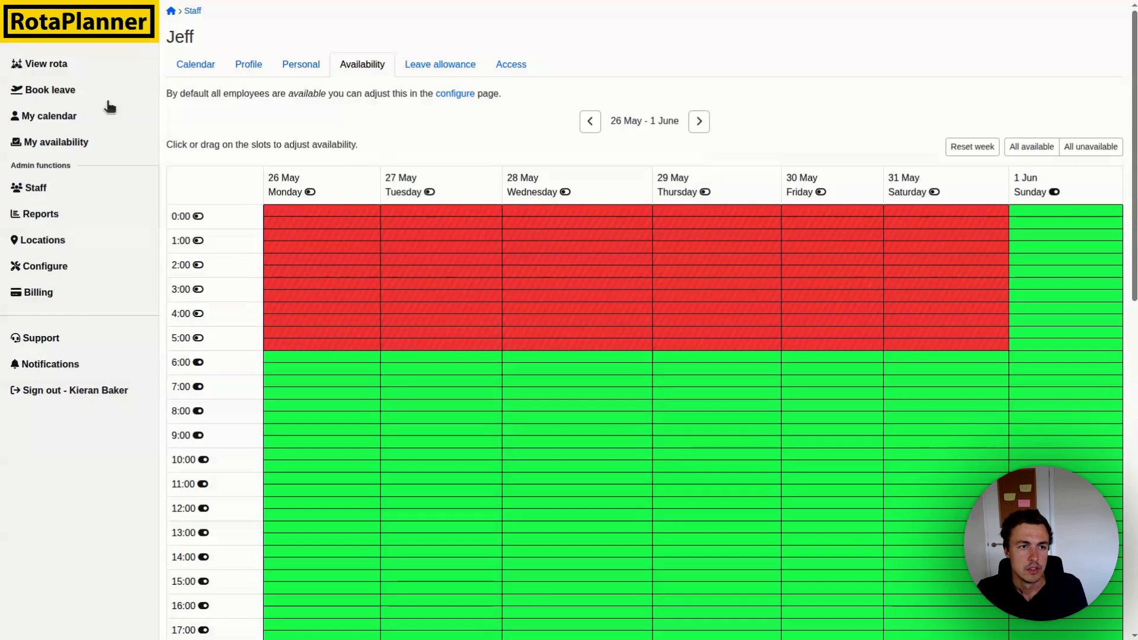
Auto-populate the rota for 2–8 June using a minimum rest time of 6 hours between shifts.
click(87, 35)
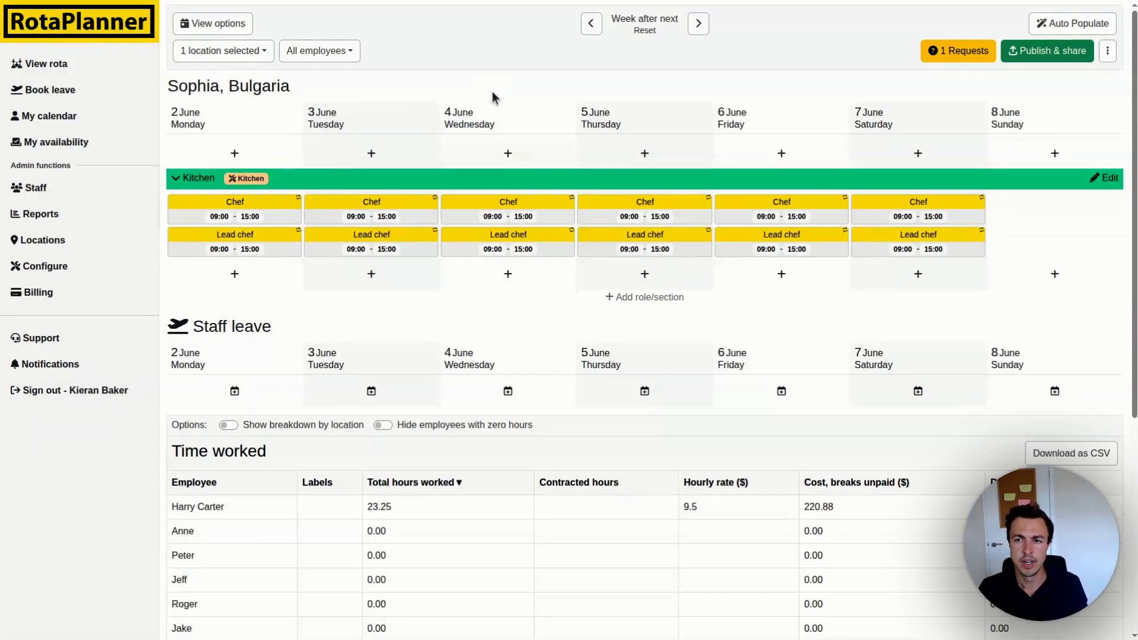
click(1073, 31)
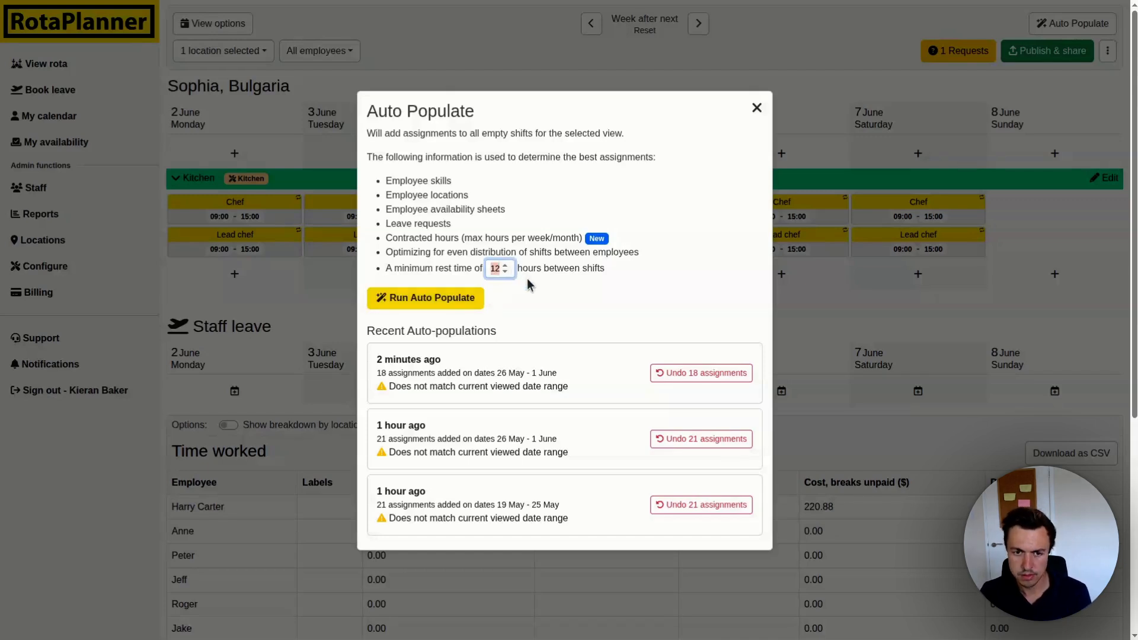
text(6)
click(446, 302)
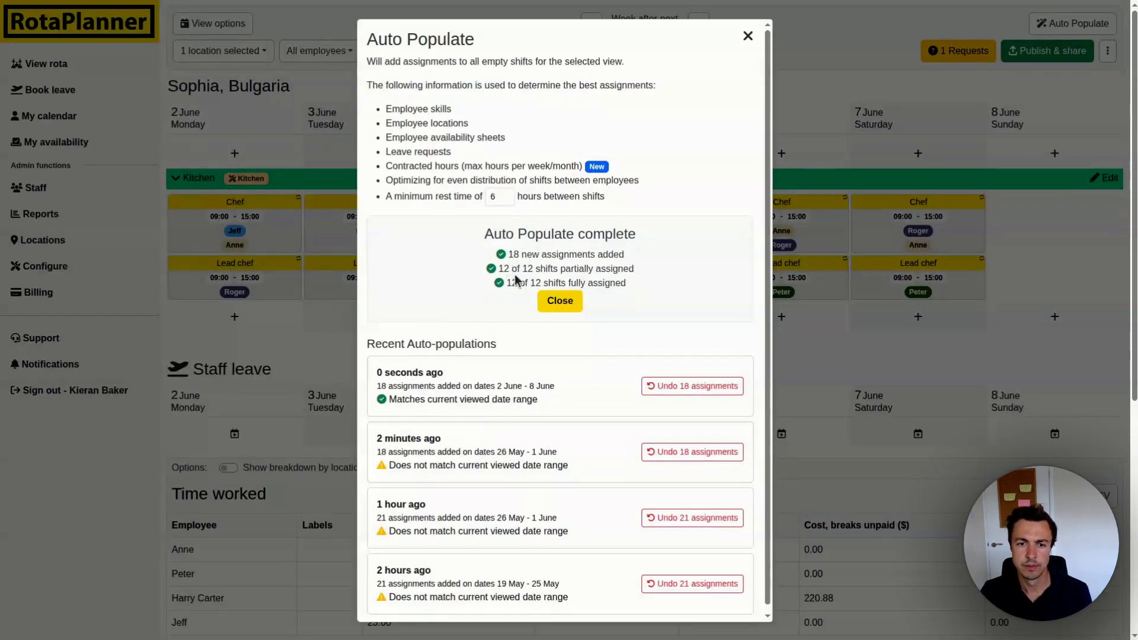
drag(508, 255, 621, 282)
click(620, 283)
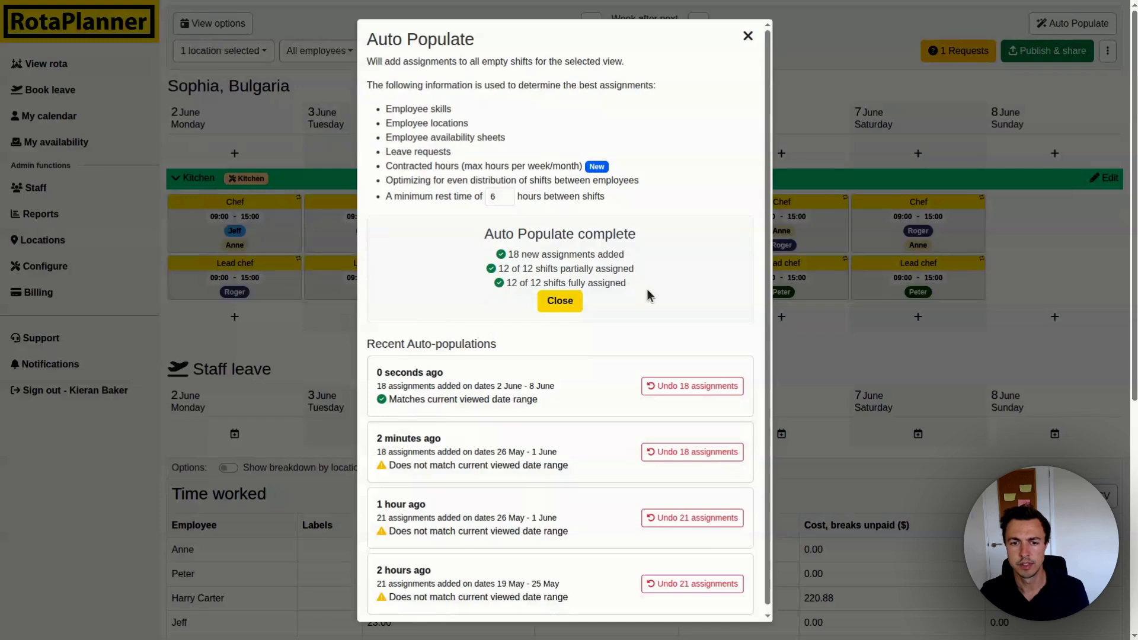
click(553, 306)
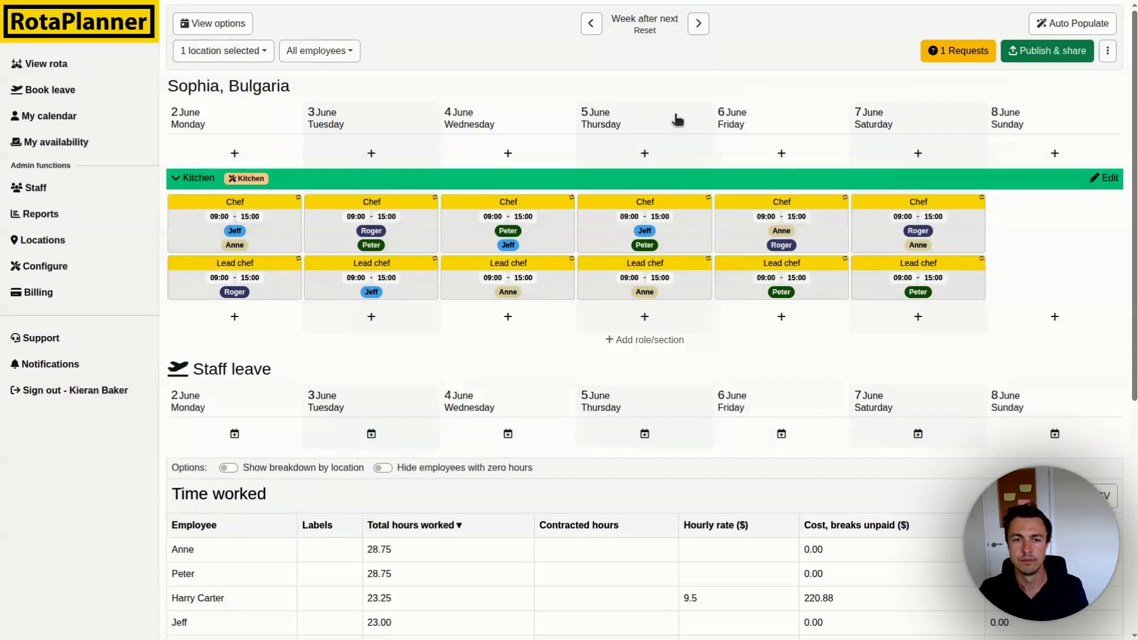
Publish the shifts for 2–8 June, notifying only the affected staff by email.
click(1041, 60)
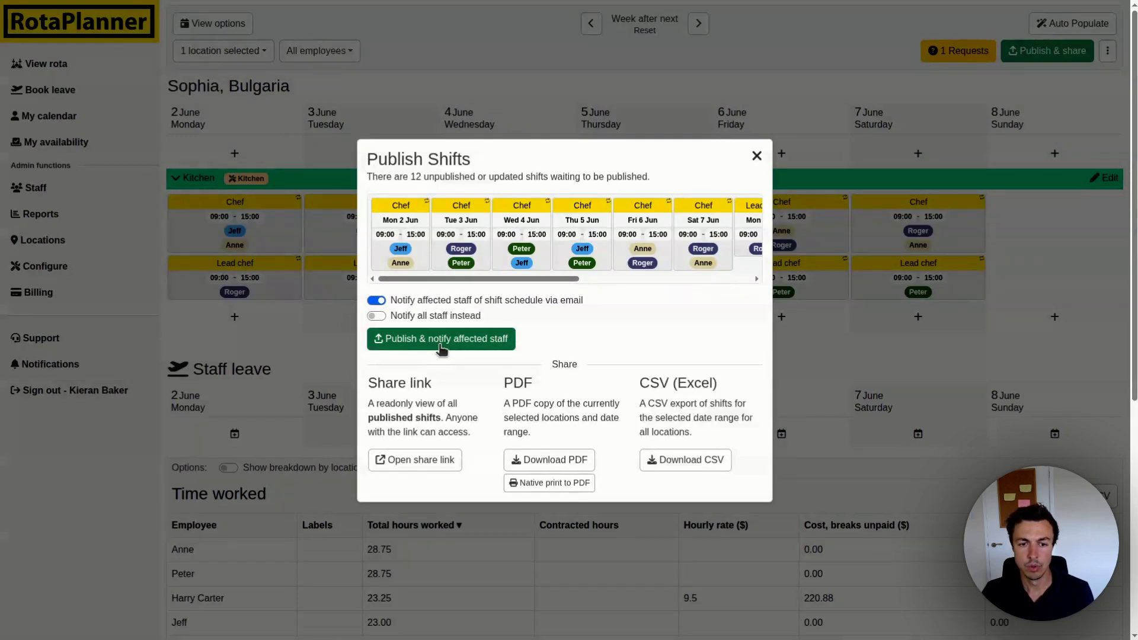
click(415, 316)
click(418, 317)
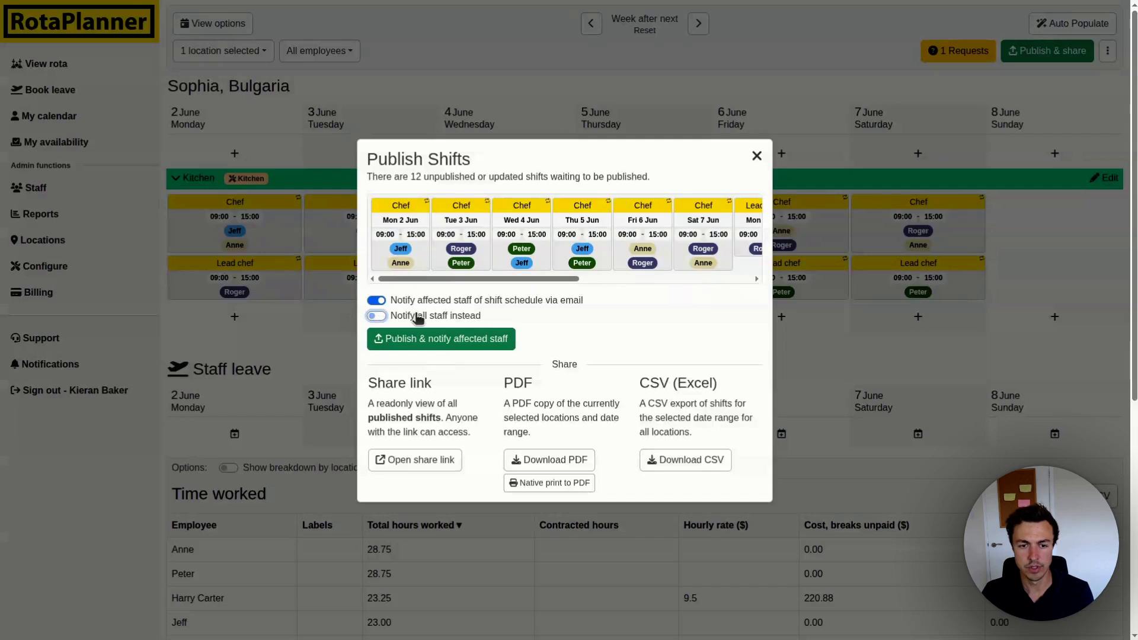
click(431, 340)
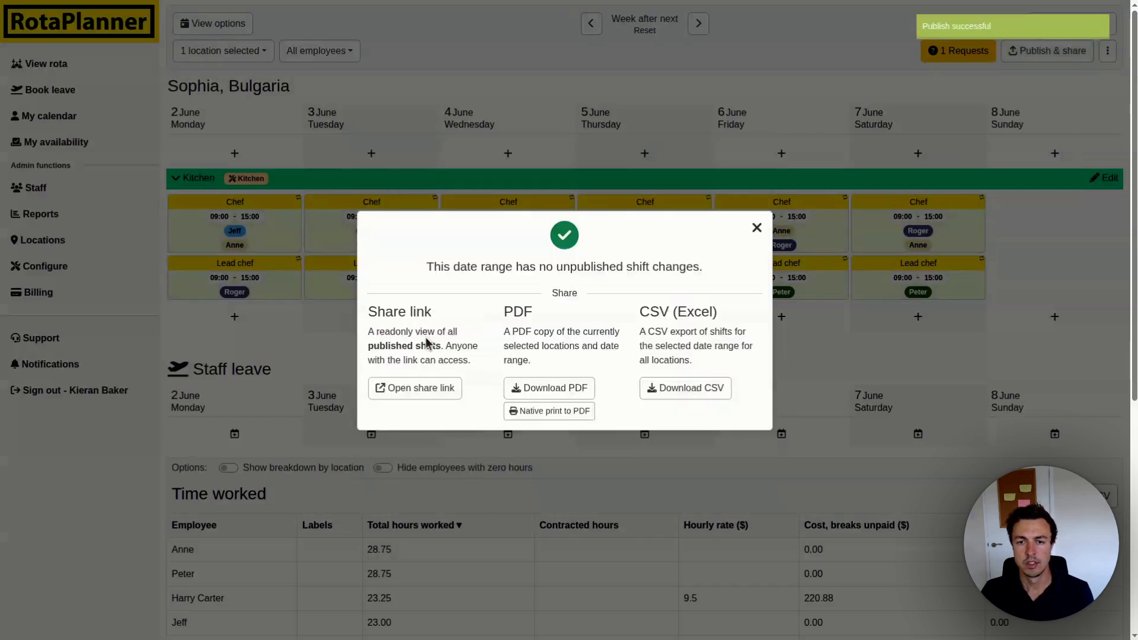
click(803, 320)
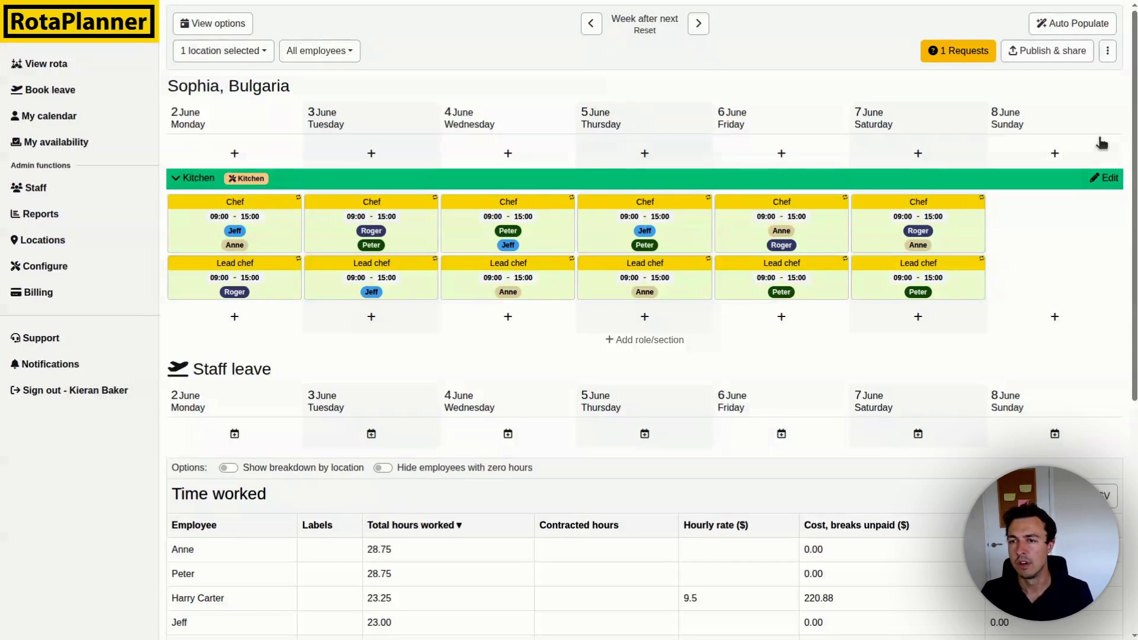
Review the share options for the published rota, including the read-only share link.
click(1050, 55)
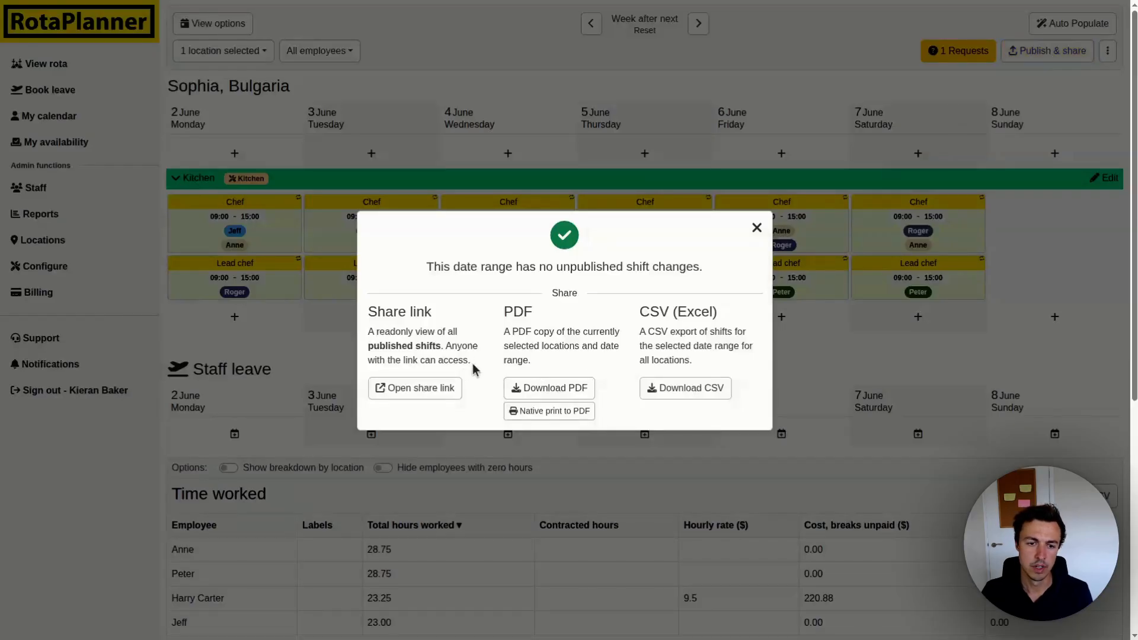
drag(474, 365, 380, 332)
click(380, 332)
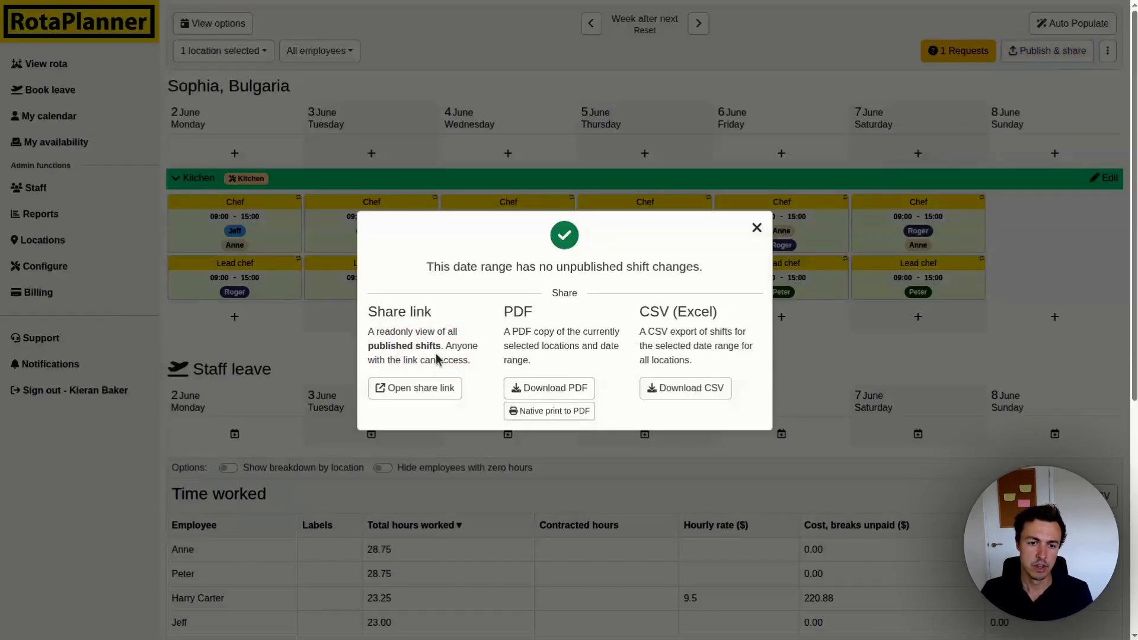